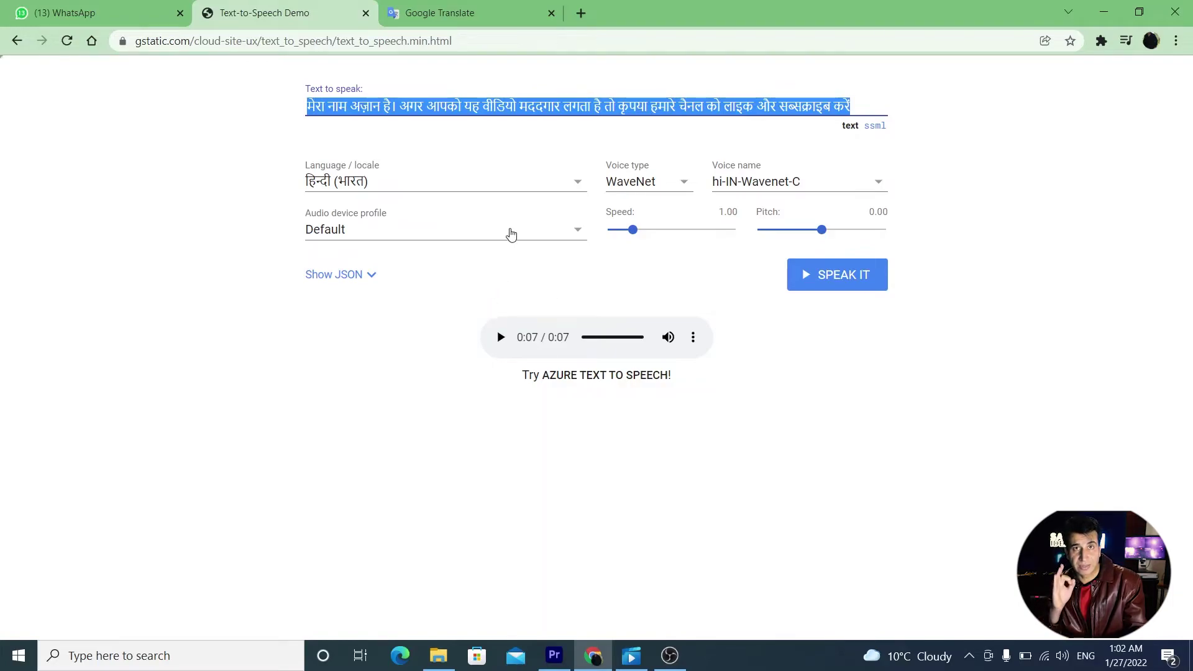
Search the web for "azure text to speech" in a new tab and open Microsoft Azure's Text to Speech page.
{"action": "left_click", "coordinate": [505, 261]}
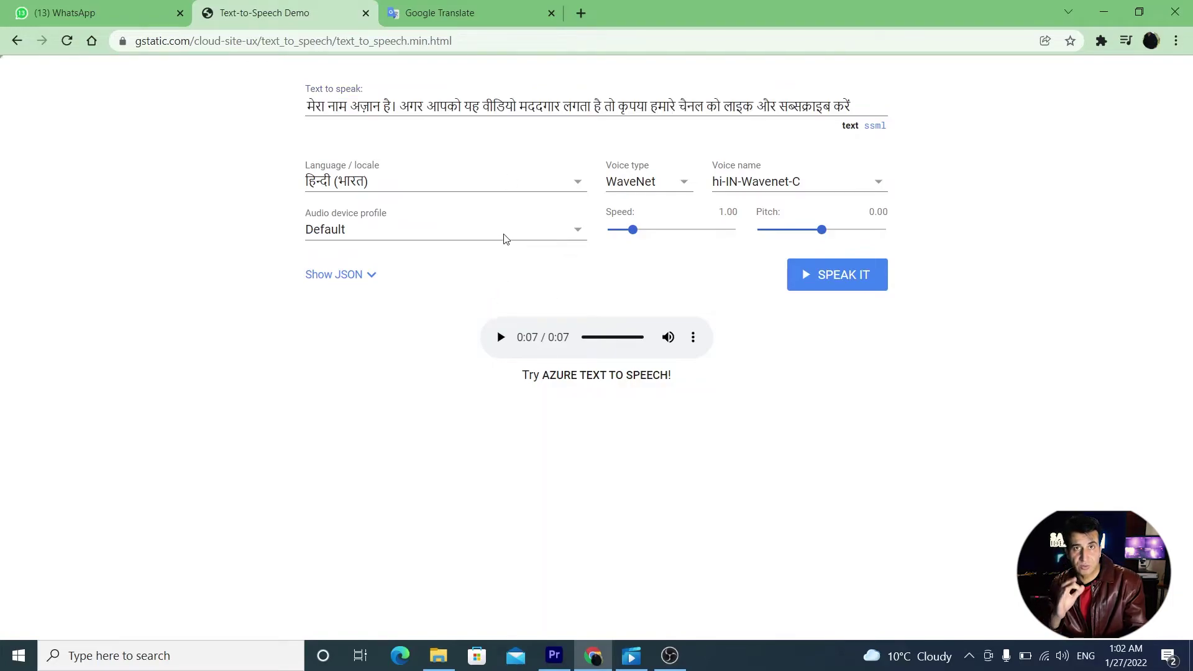
{"action": "left_click", "coordinate": [581, 14]}
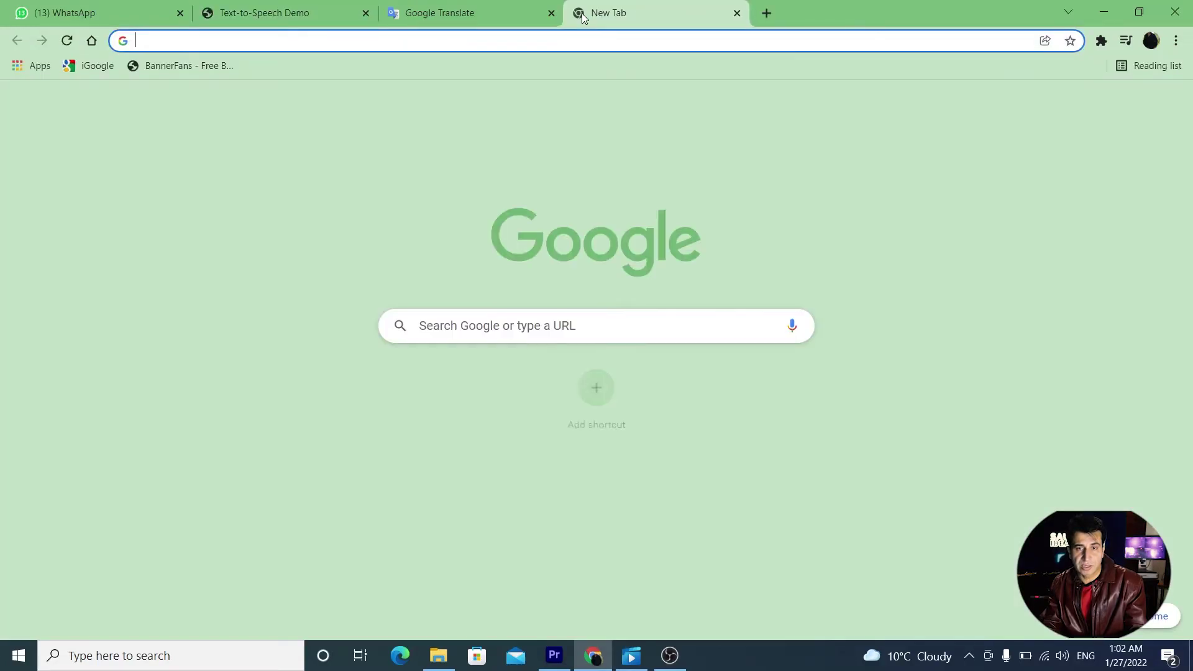
{"action": "left_click", "coordinate": [512, 43]}
{"action": "type", "text": "azure"}
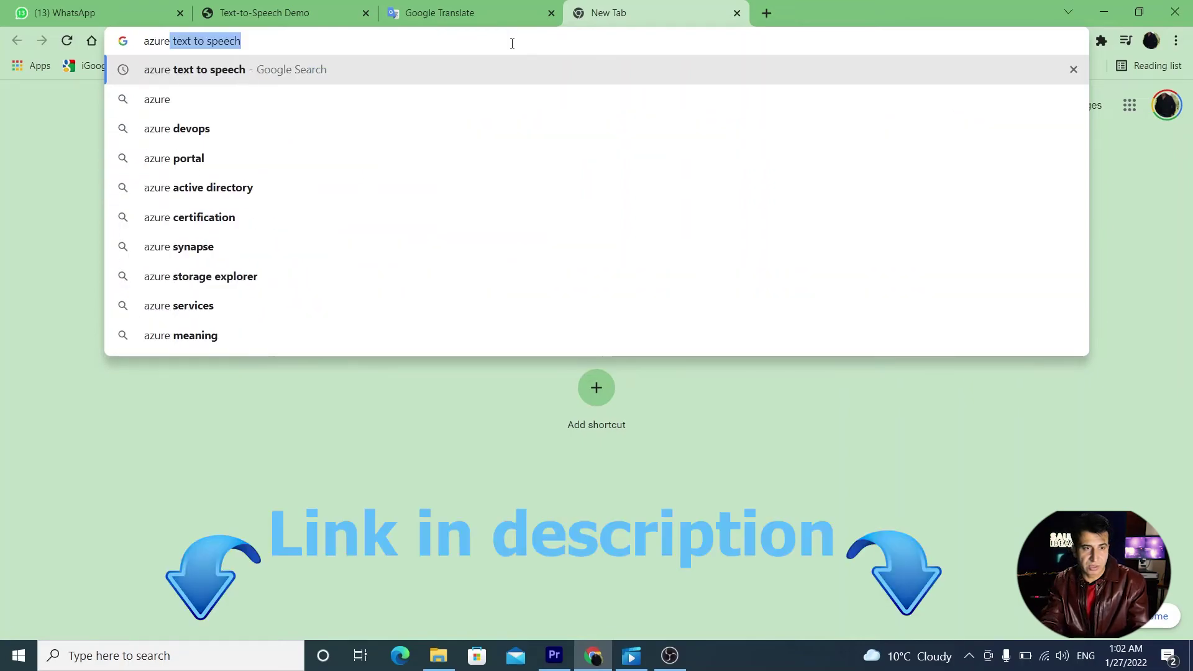
{"action": "key", "text": "Return"}
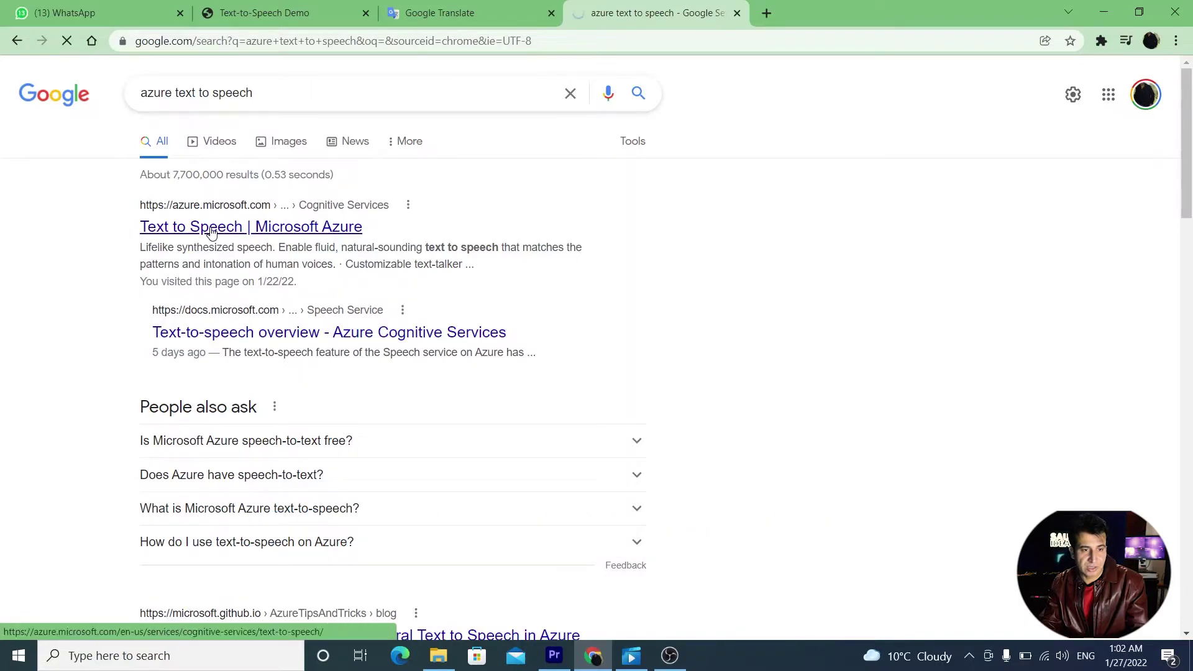
{"action": "left_click", "coordinate": [212, 227]}
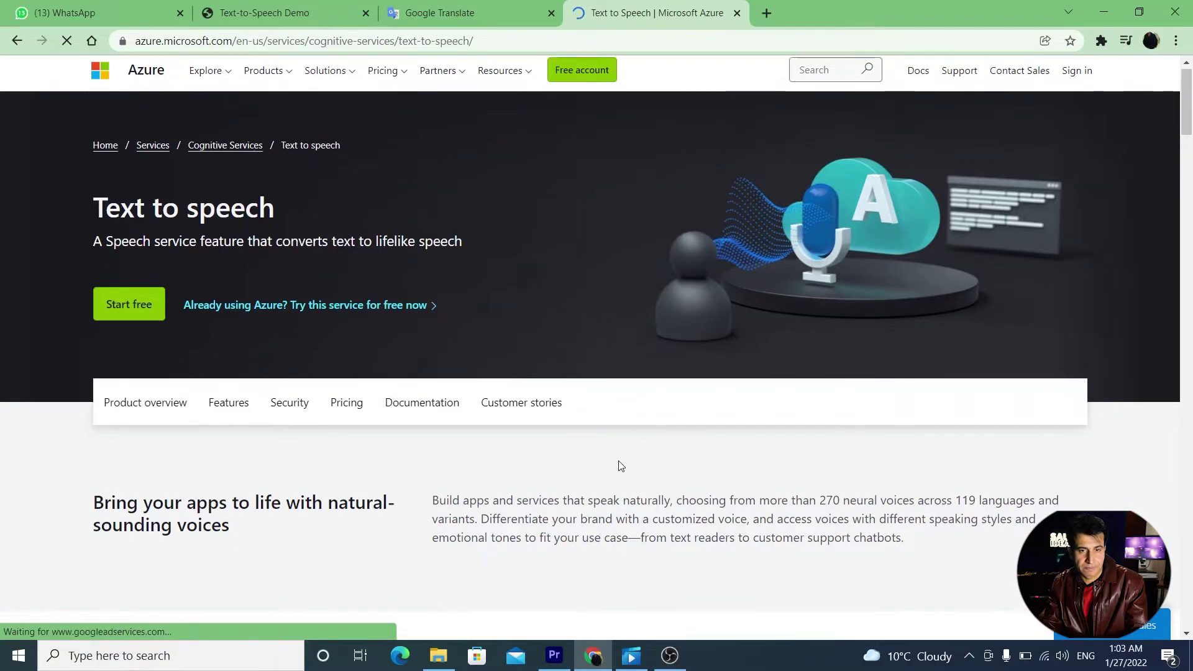
Look through the Text to Speech page's feature overview and its demo app with the text box and voice settings.
{"action": "scroll", "coordinate": [617, 460], "scroll_direction": "down", "scroll_amount": 2}
{"action": "scroll", "coordinate": [621, 466], "scroll_direction": "down", "scroll_amount": 15}
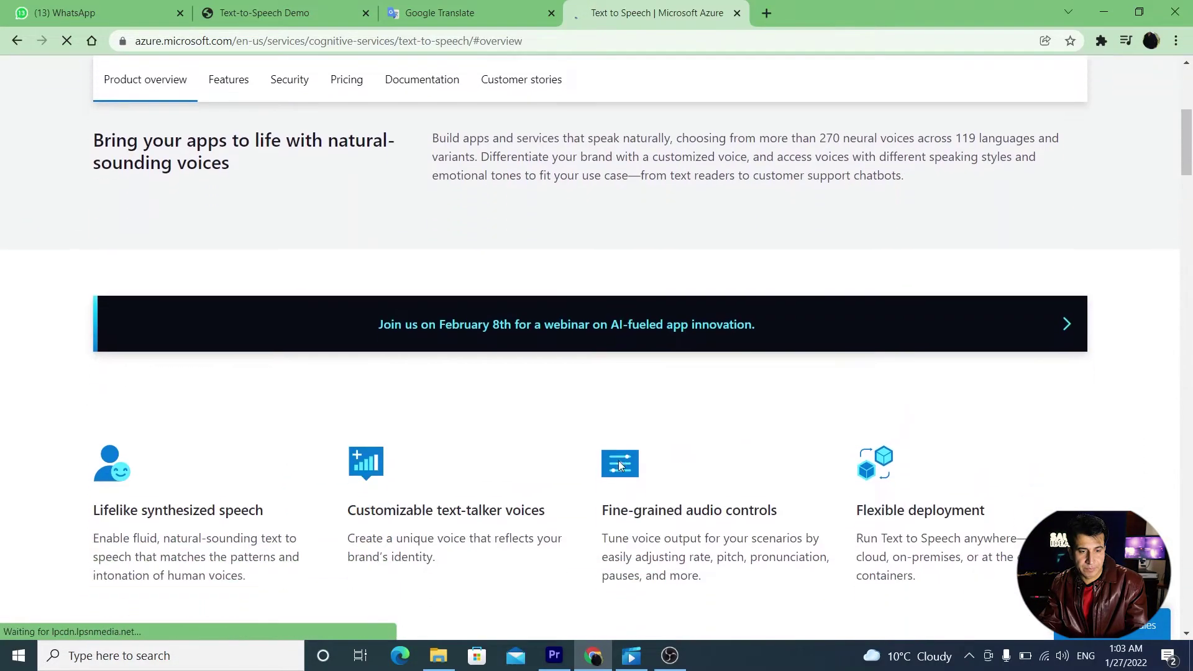
{"action": "scroll", "coordinate": [619, 463], "scroll_direction": "down", "scroll_amount": 2}
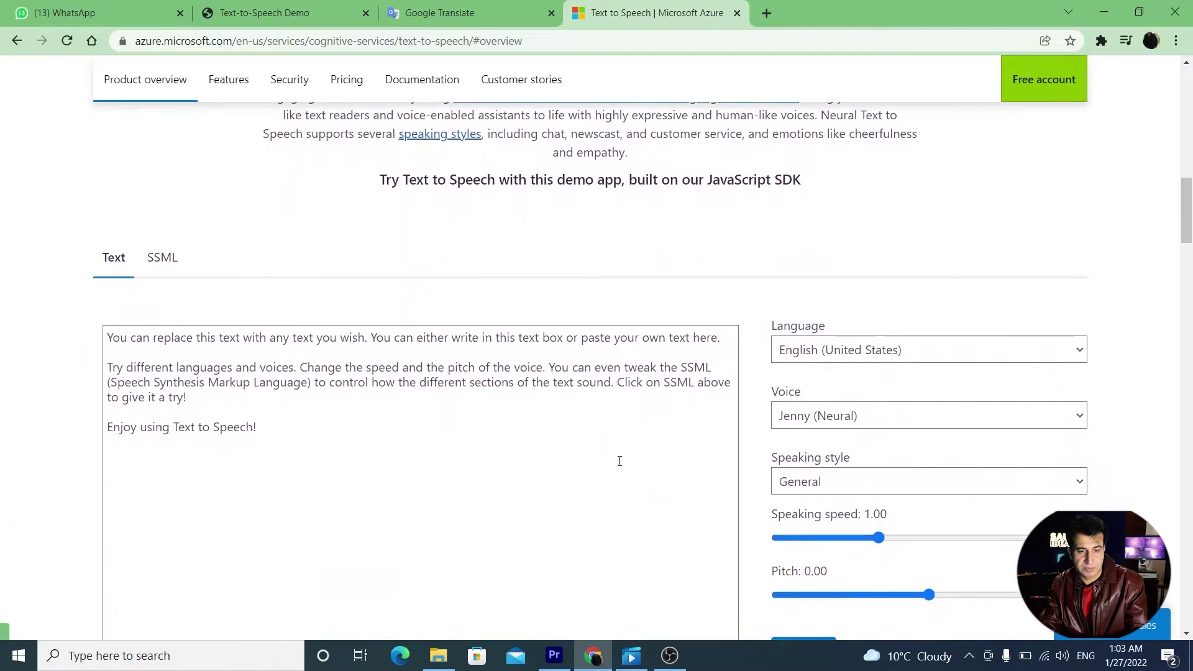
{"action": "scroll", "coordinate": [619, 460], "scroll_direction": "down", "scroll_amount": 1}
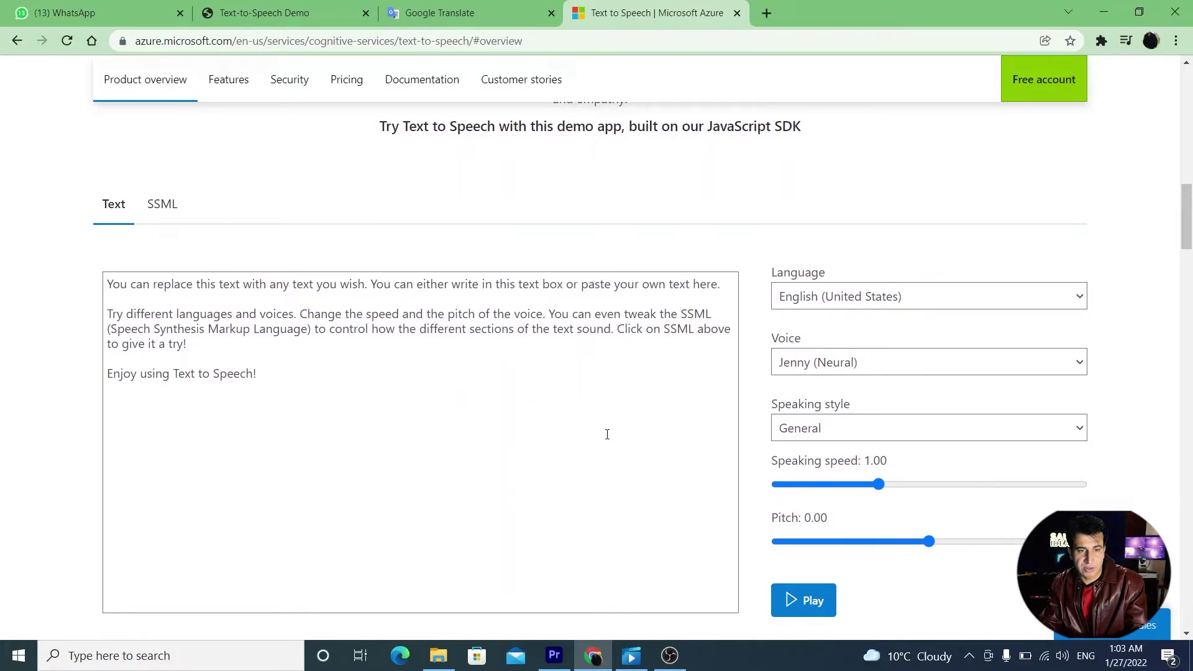
{"action": "scroll", "coordinate": [564, 431], "scroll_direction": "up", "scroll_amount": 6}
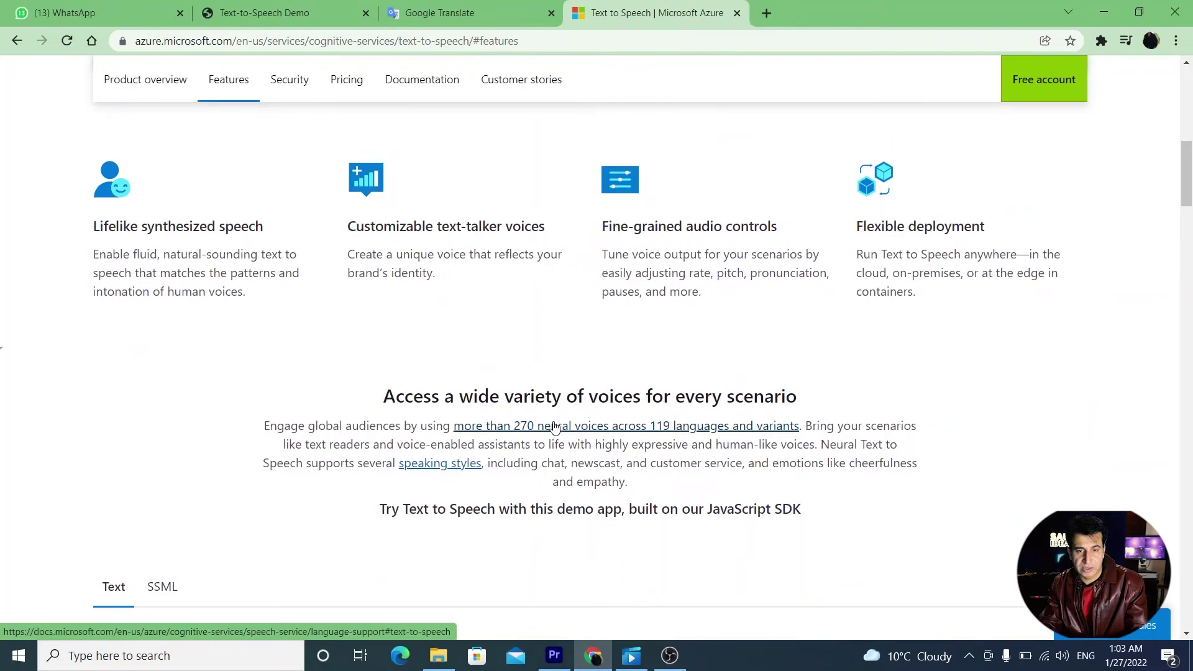
{"action": "scroll", "coordinate": [555, 427], "scroll_direction": "down", "scroll_amount": 4}
{"action": "scroll", "coordinate": [555, 427], "scroll_direction": "down", "scroll_amount": 4}
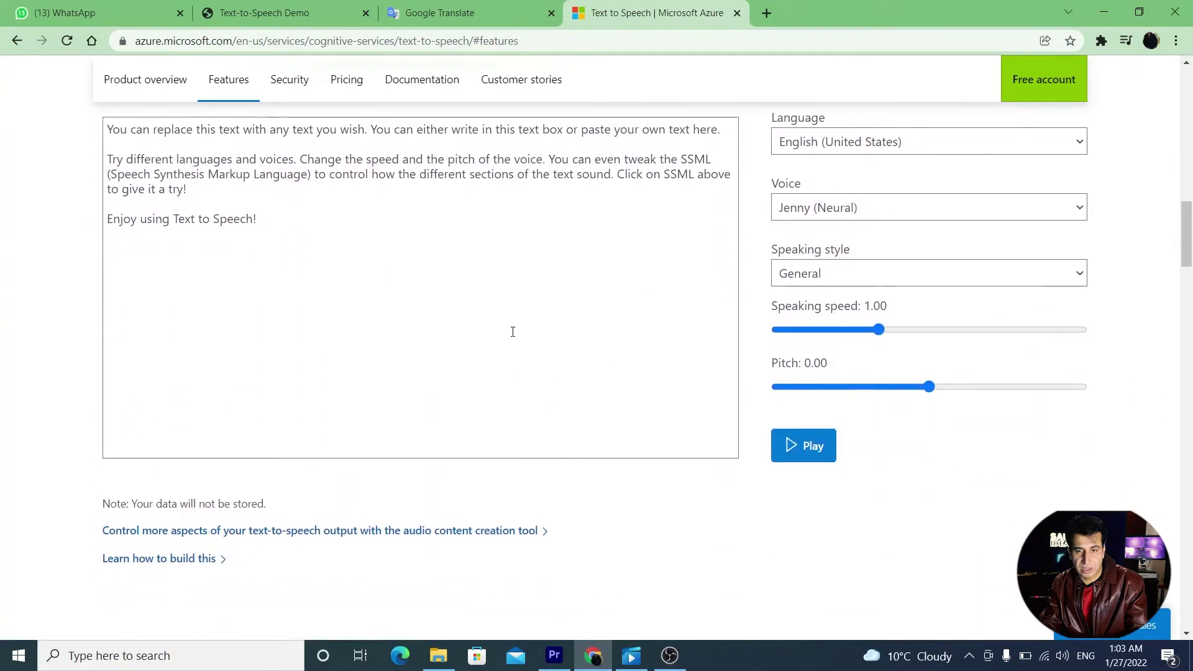
{"action": "scroll", "coordinate": [512, 332], "scroll_direction": "up", "scroll_amount": 1}
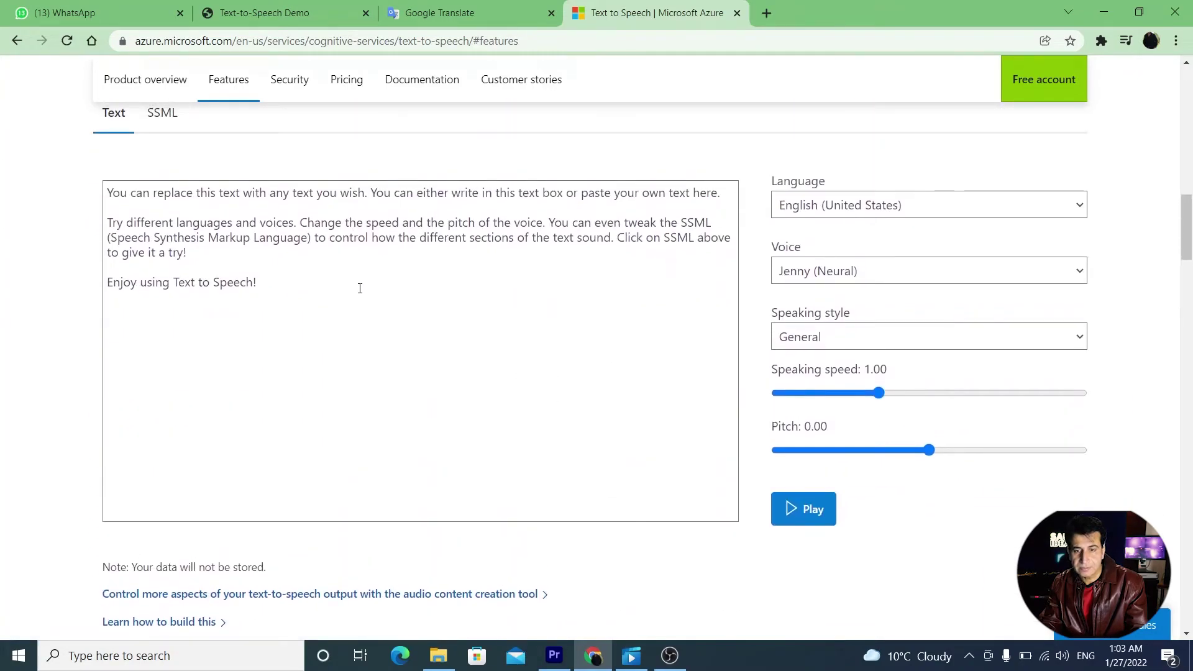
Play the sample text in English (United States) with the Jenny (Neural) voice and stop the playback.
{"action": "left_click", "coordinate": [925, 205]}
{"action": "left_click", "coordinate": [924, 205]}
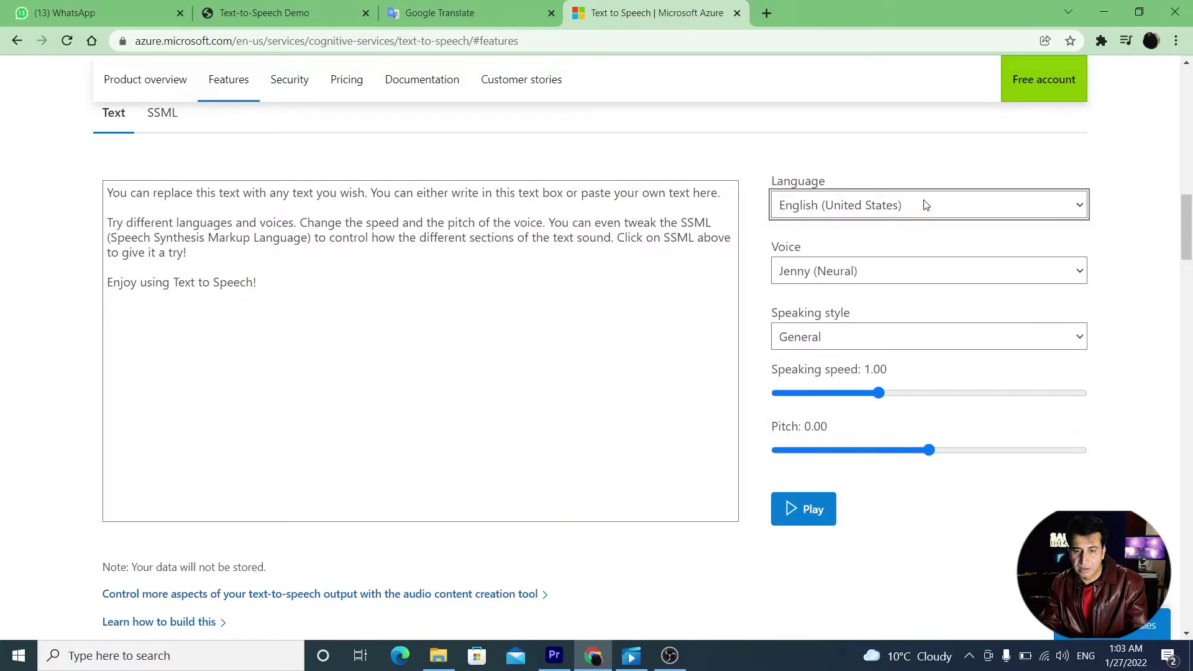
{"action": "left_click", "coordinate": [924, 205]}
{"action": "left_click", "coordinate": [925, 205]}
{"action": "left_click", "coordinate": [797, 508]}
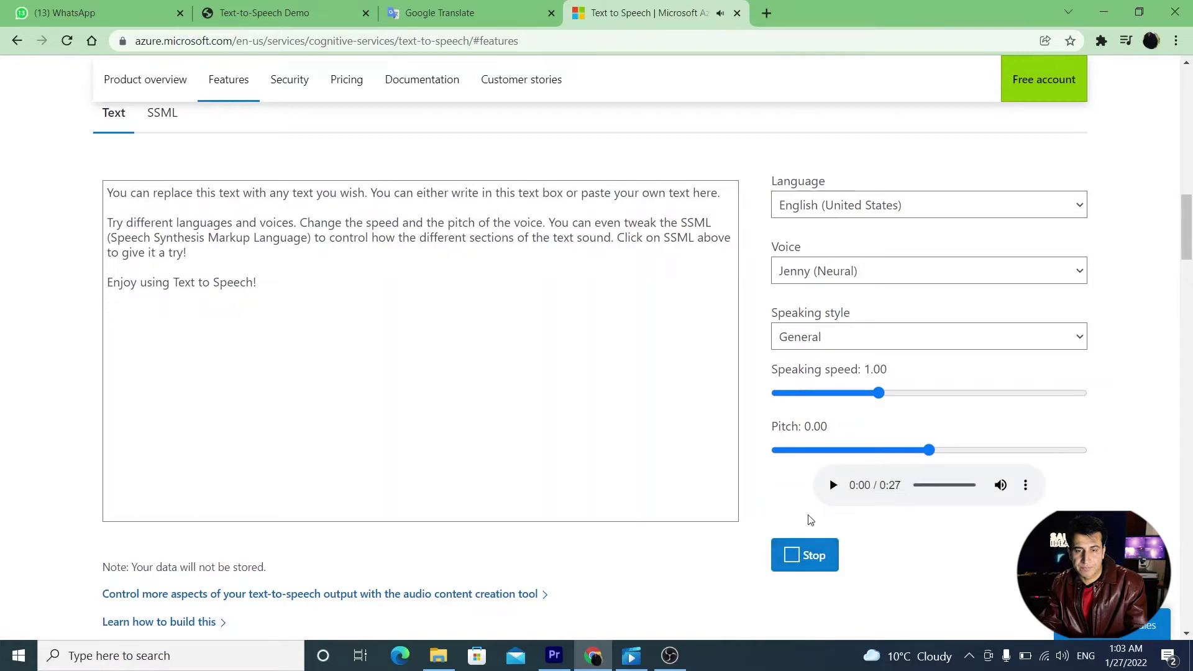
{"action": "left_click", "coordinate": [818, 561]}
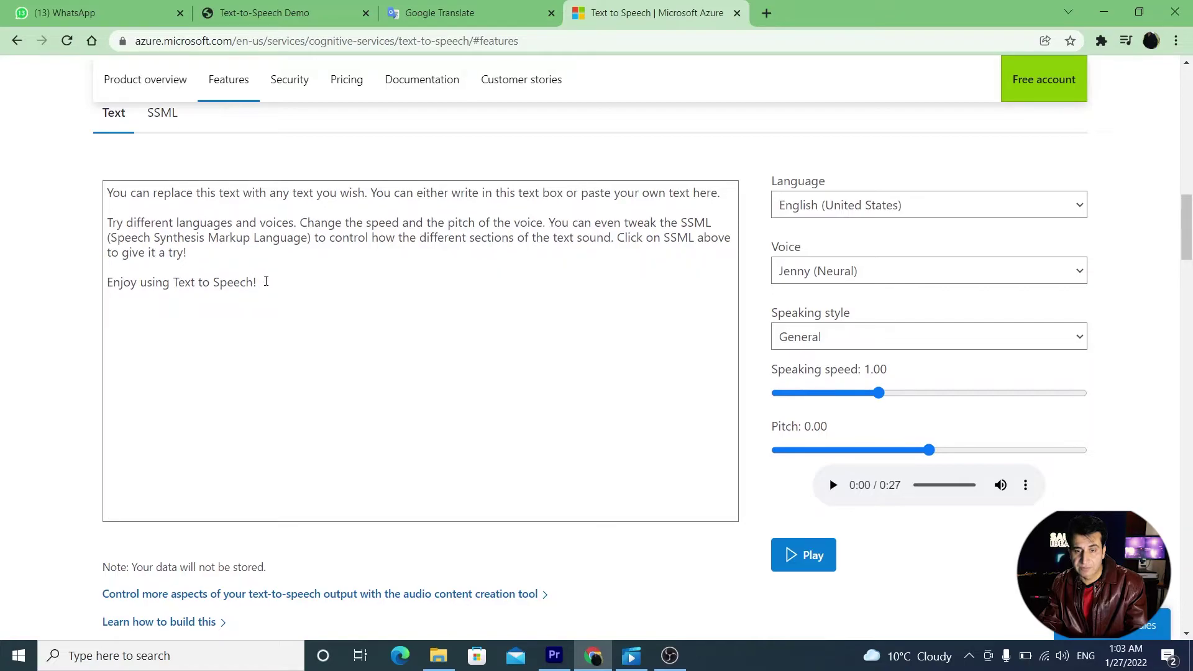
Set the demo's language to Urdu (Pakistan).
{"action": "scroll", "coordinate": [367, 338], "scroll_direction": "down", "scroll_amount": 1}
{"action": "scroll", "coordinate": [367, 338], "scroll_direction": "up", "scroll_amount": 1}
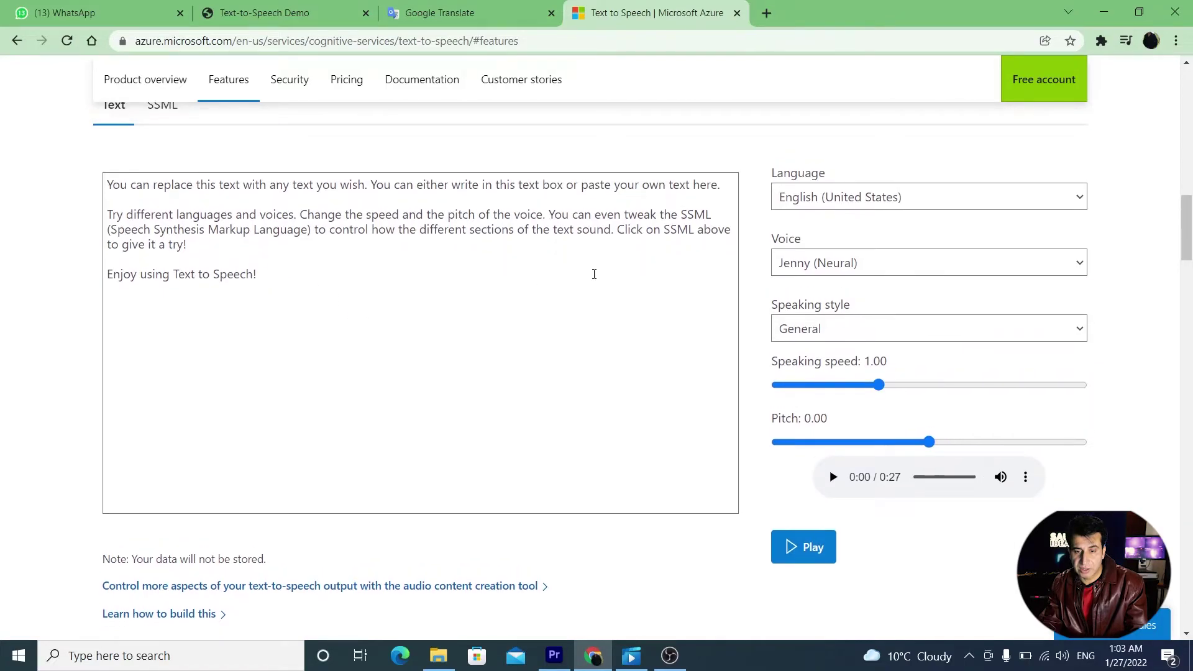
{"action": "left_click", "coordinate": [926, 209]}
{"action": "scroll", "coordinate": [973, 302], "scroll_direction": "down", "scroll_amount": 9}
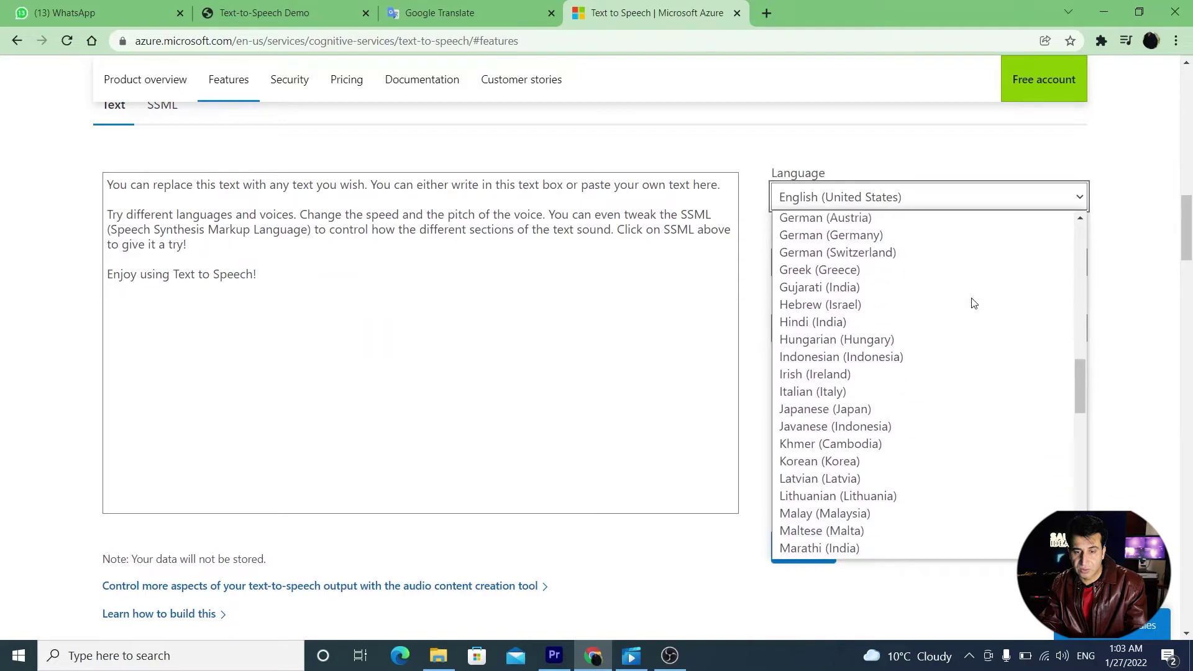
{"action": "scroll", "coordinate": [972, 303], "scroll_direction": "down", "scroll_amount": 5}
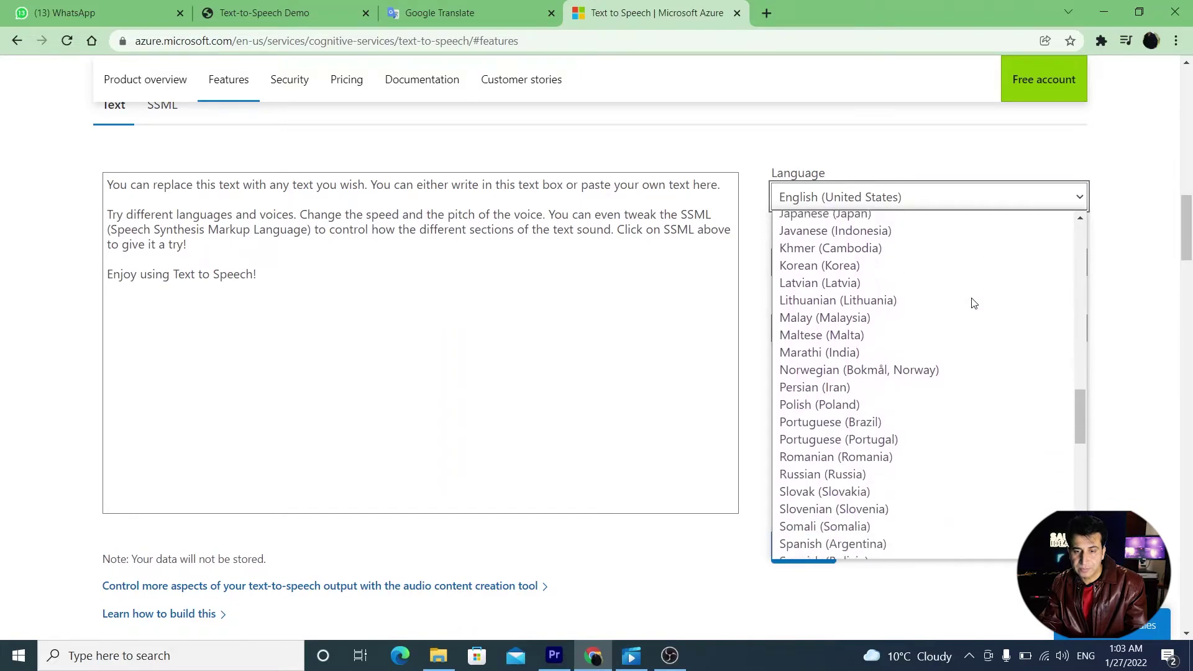
{"action": "scroll", "coordinate": [973, 303], "scroll_direction": "down", "scroll_amount": 3}
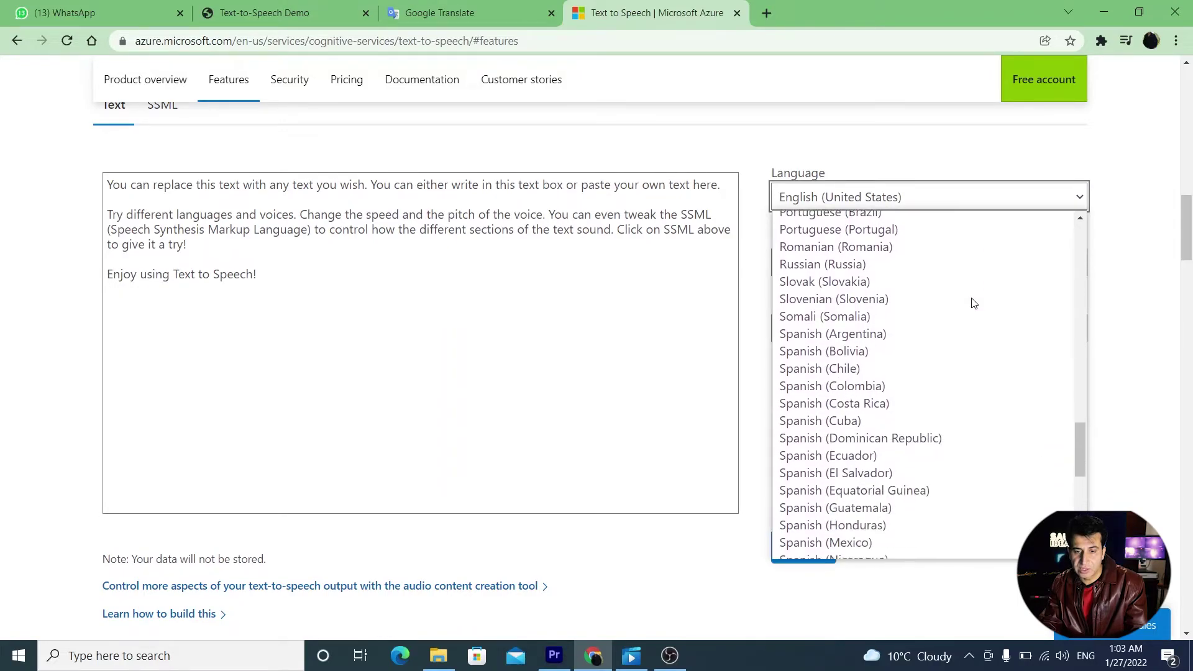
{"action": "scroll", "coordinate": [973, 302], "scroll_direction": "down", "scroll_amount": 6}
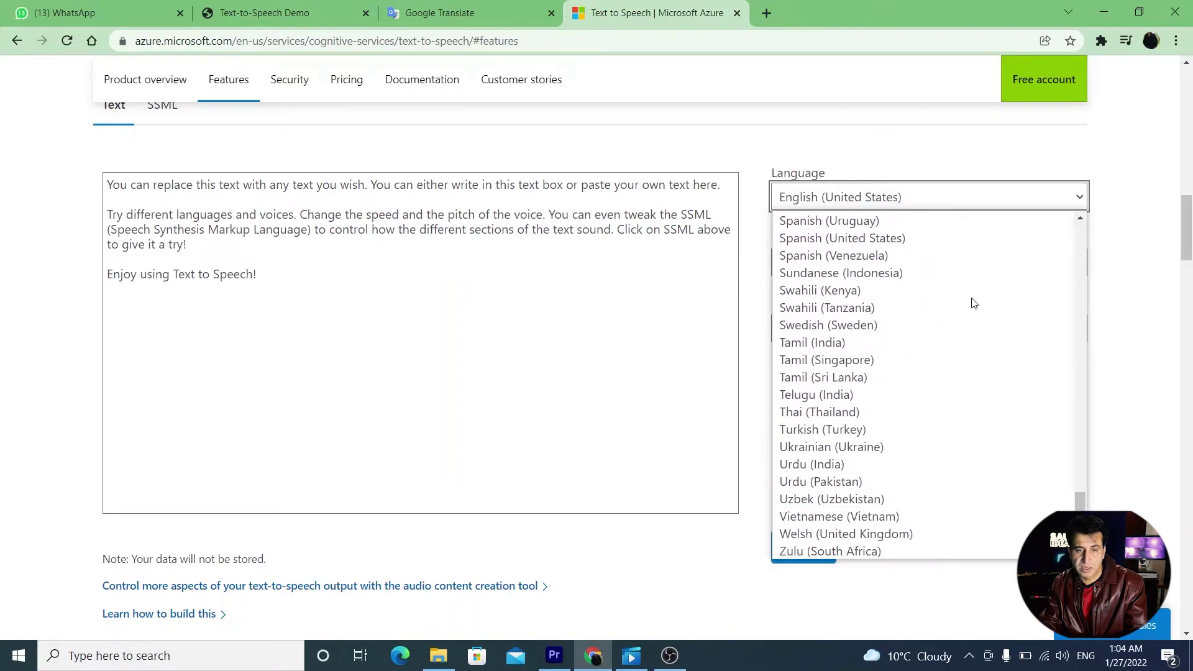
{"action": "left_click", "coordinate": [835, 482]}
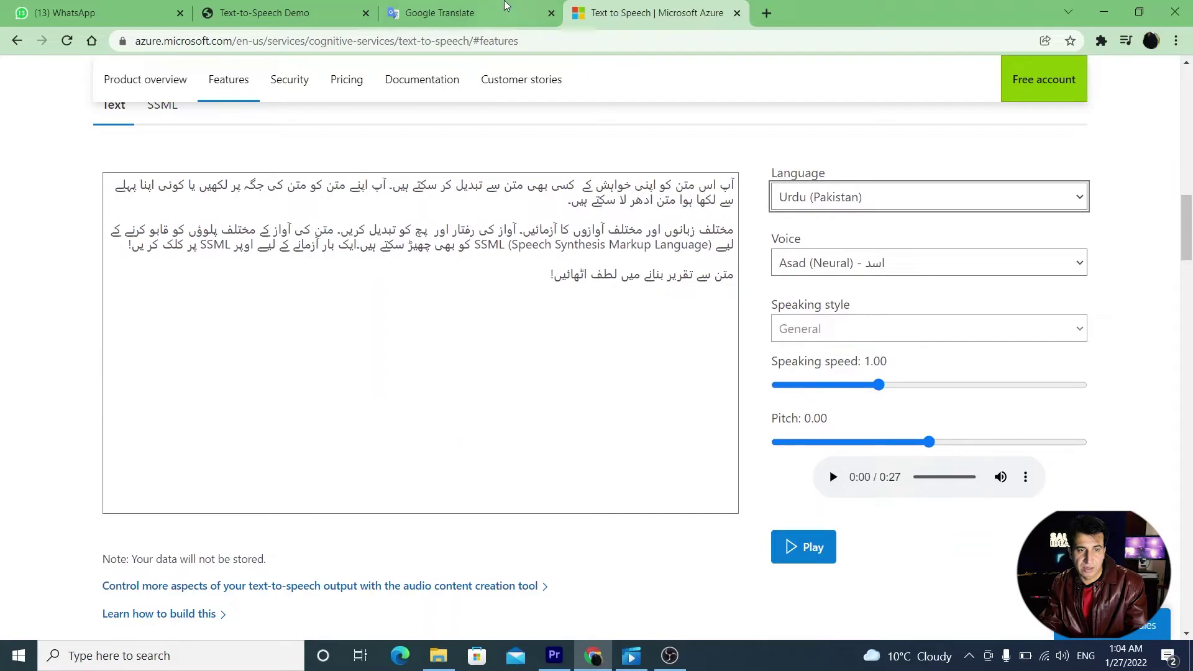
Translate the English sentence into Urdu in Google Translate and copy the whole translation.
{"action": "left_click", "coordinate": [473, 15]}
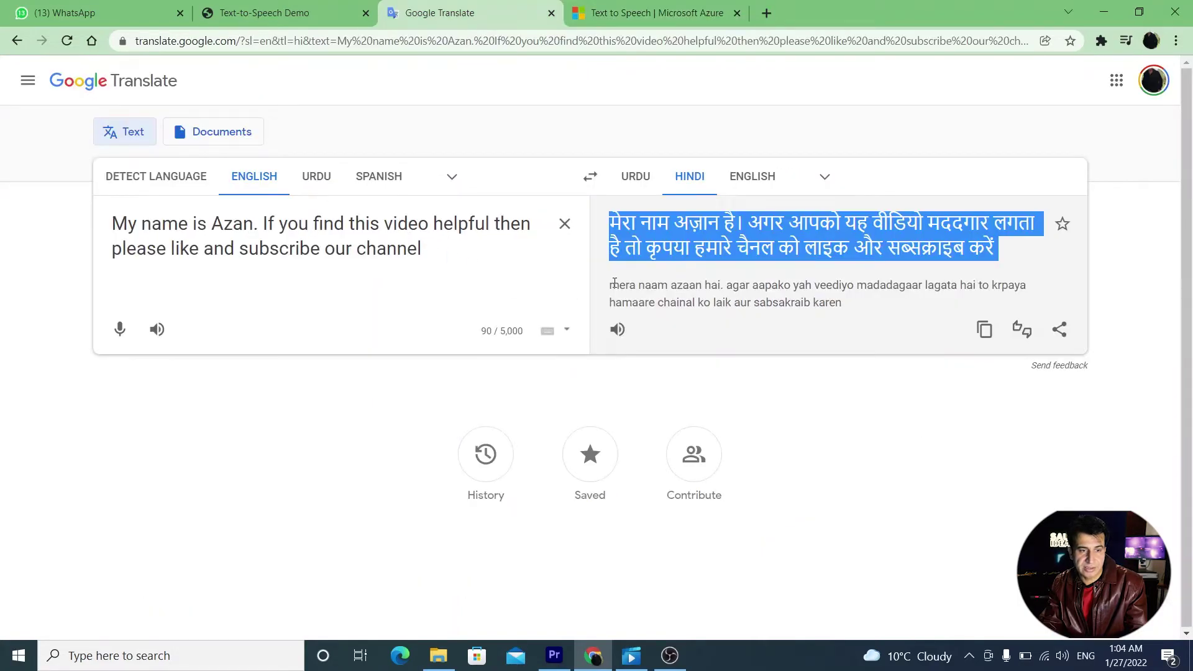
{"action": "left_click", "coordinate": [640, 176]}
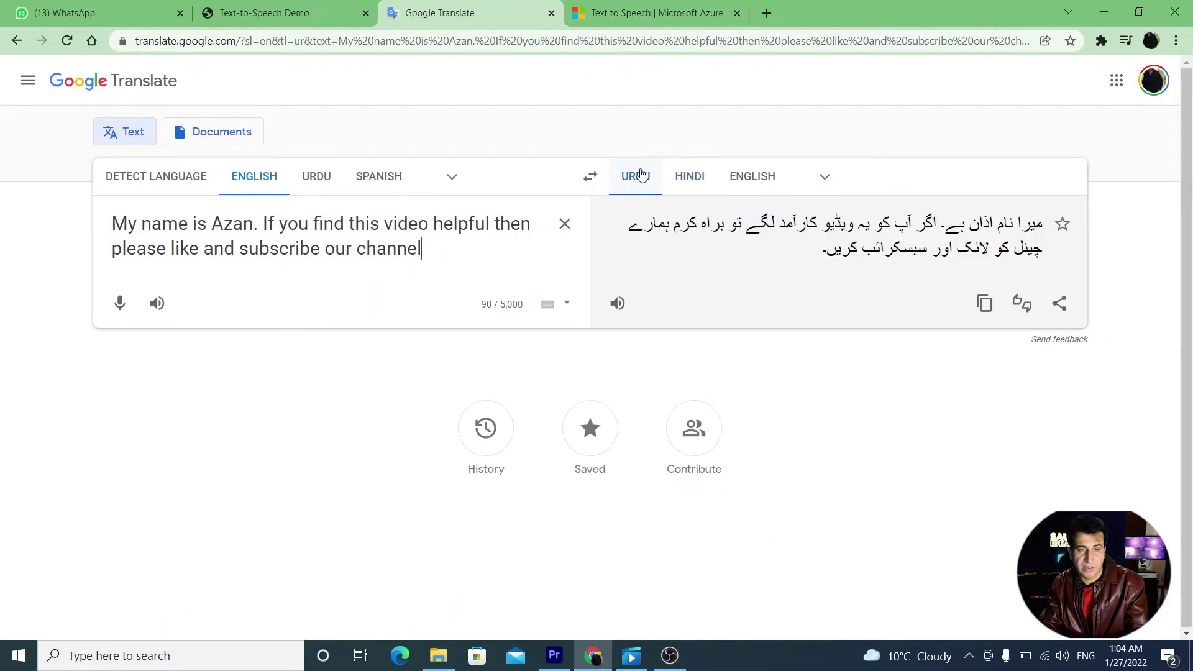
{"action": "left_click_drag", "start_coordinate": [817, 253], "coordinate": [1045, 235]}
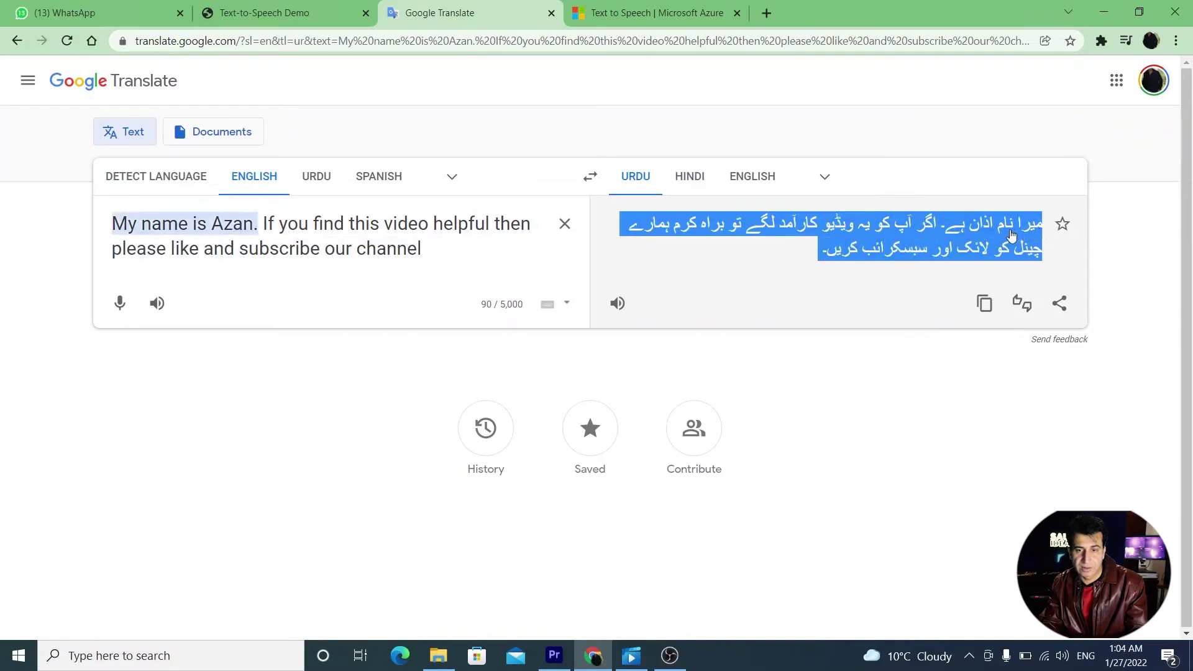
{"action": "right_click", "coordinate": [984, 236]}
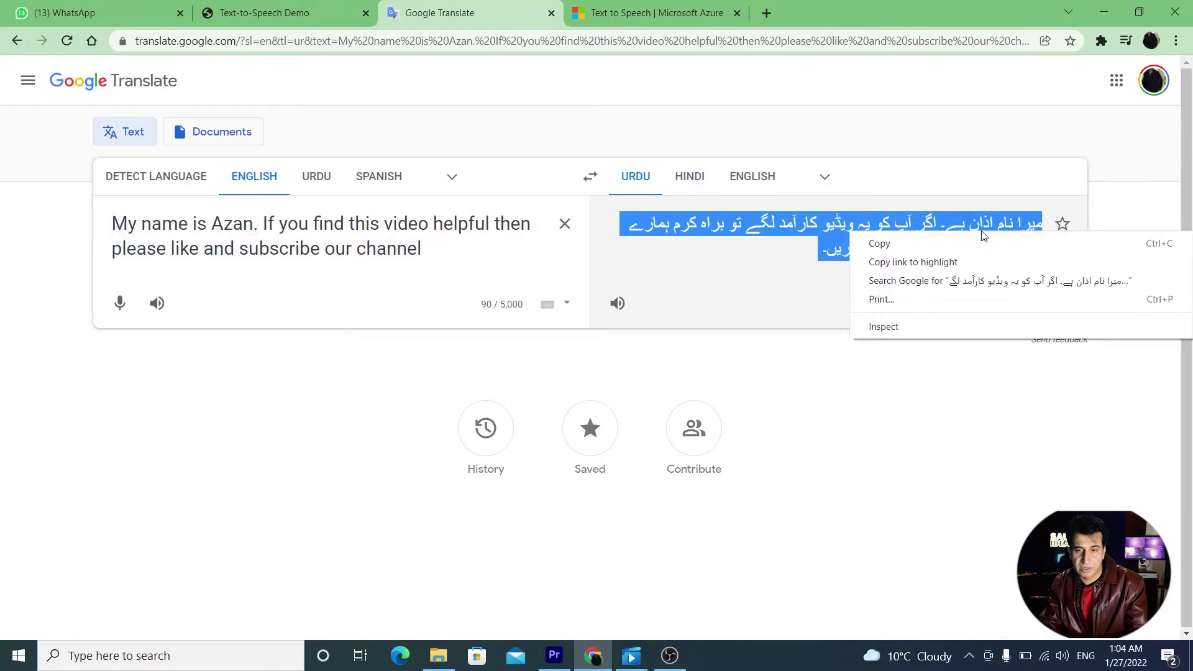
{"action": "left_click", "coordinate": [943, 244]}
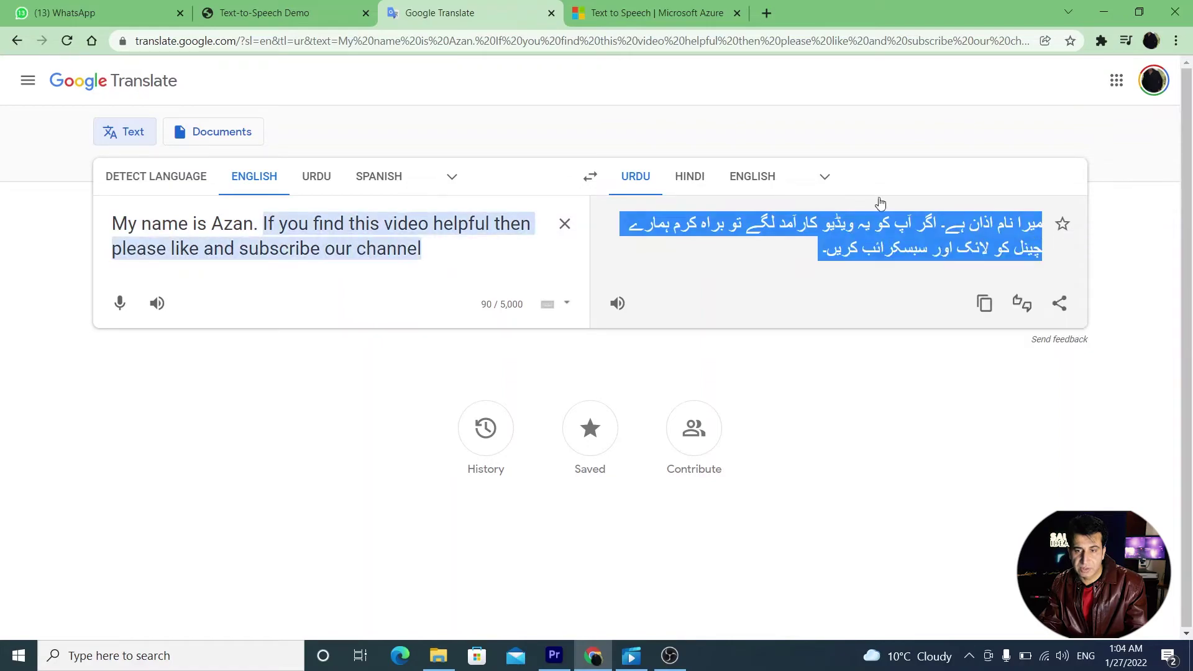
Replace all of the sample text in the Azure demo with the copied Urdu translation.
{"action": "left_click", "coordinate": [662, 11]}
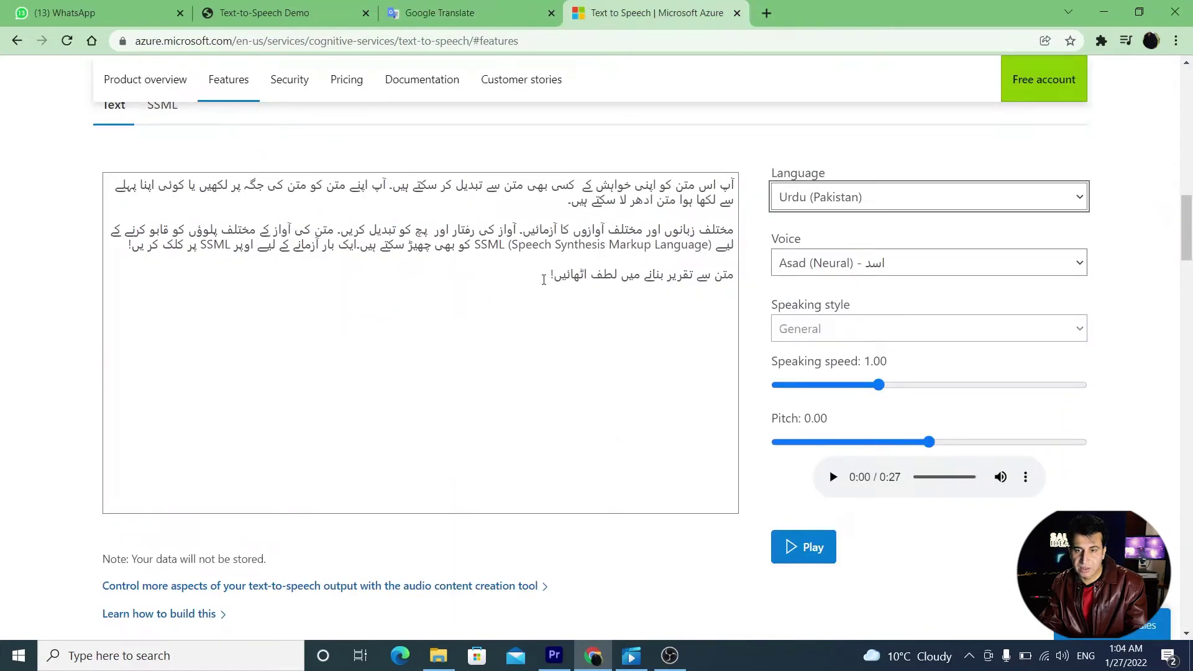
{"action": "left_click_drag", "start_coordinate": [544, 277], "coordinate": [741, 159]}
{"action": "right_click", "coordinate": [696, 200]}
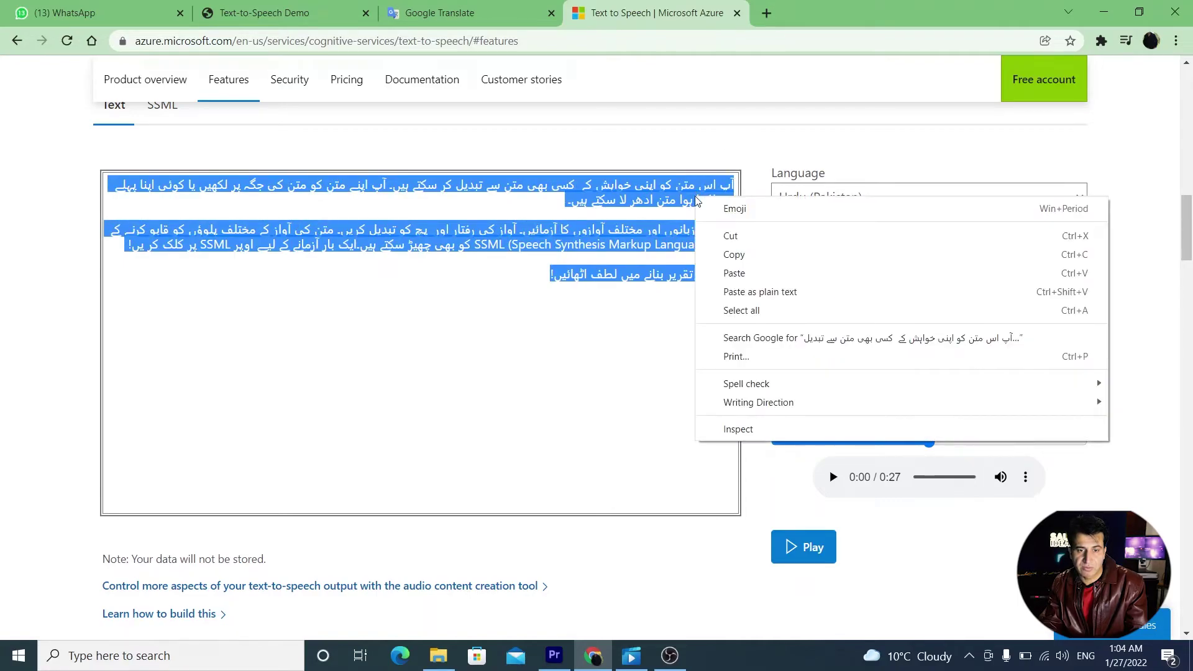
{"action": "left_click", "coordinate": [761, 275]}
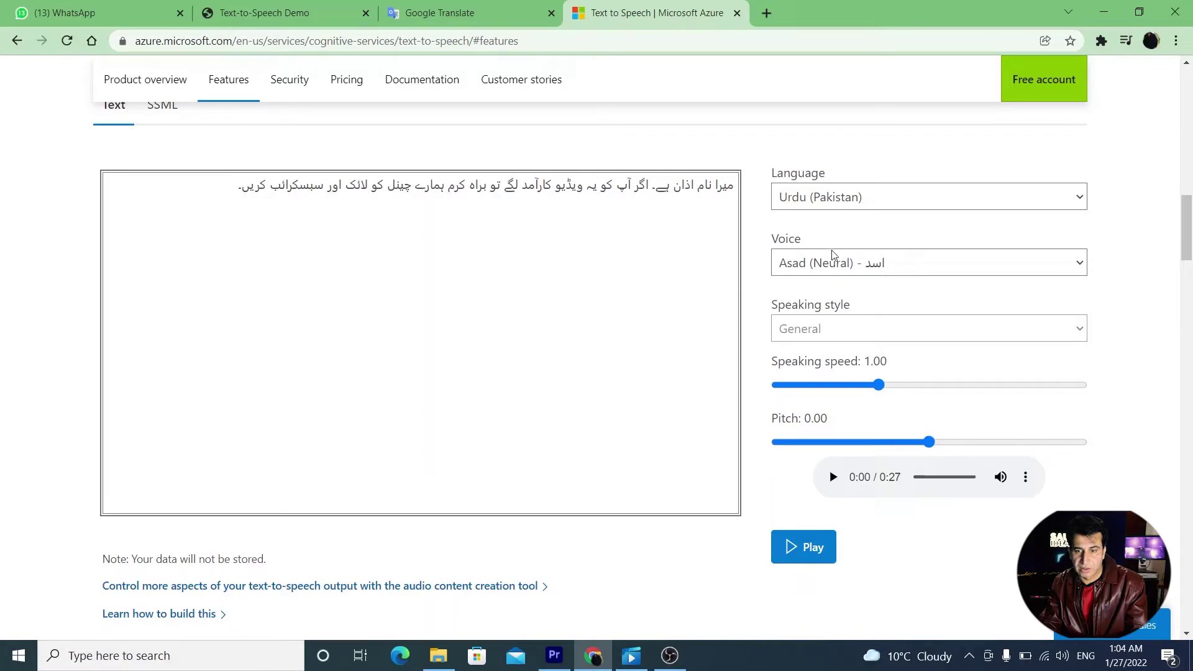
Choose the Asad (Neural) voice, play the Urdu text as speech and stop the playback.
{"action": "left_click", "coordinate": [940, 268]}
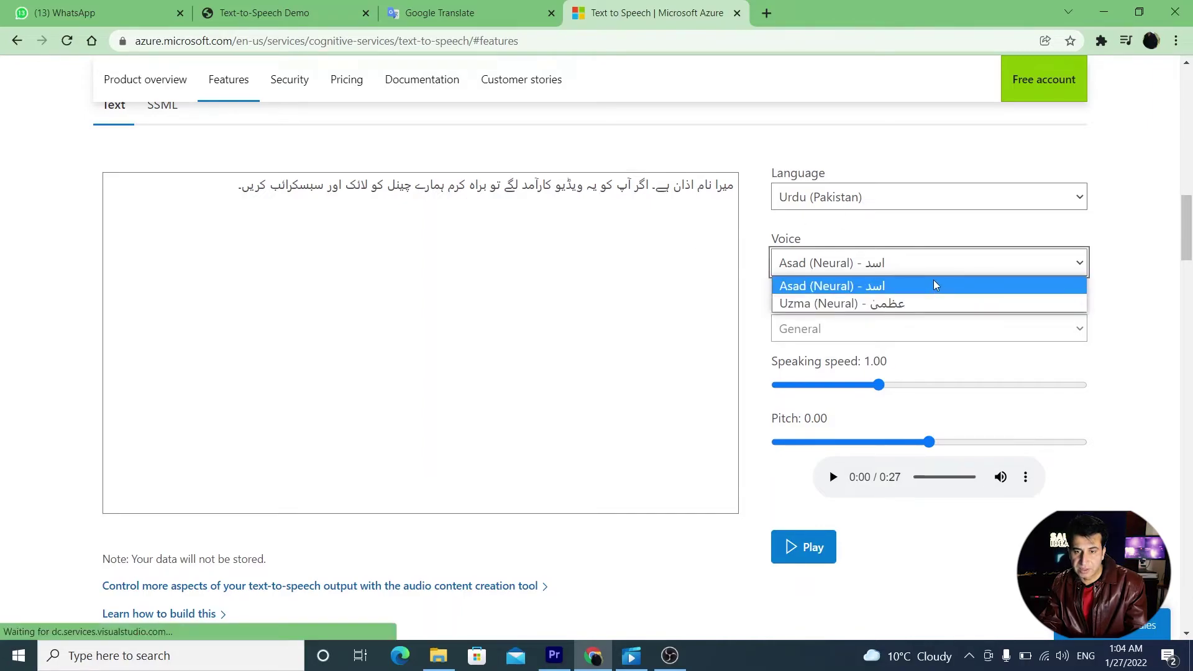
{"action": "left_click", "coordinate": [934, 283]}
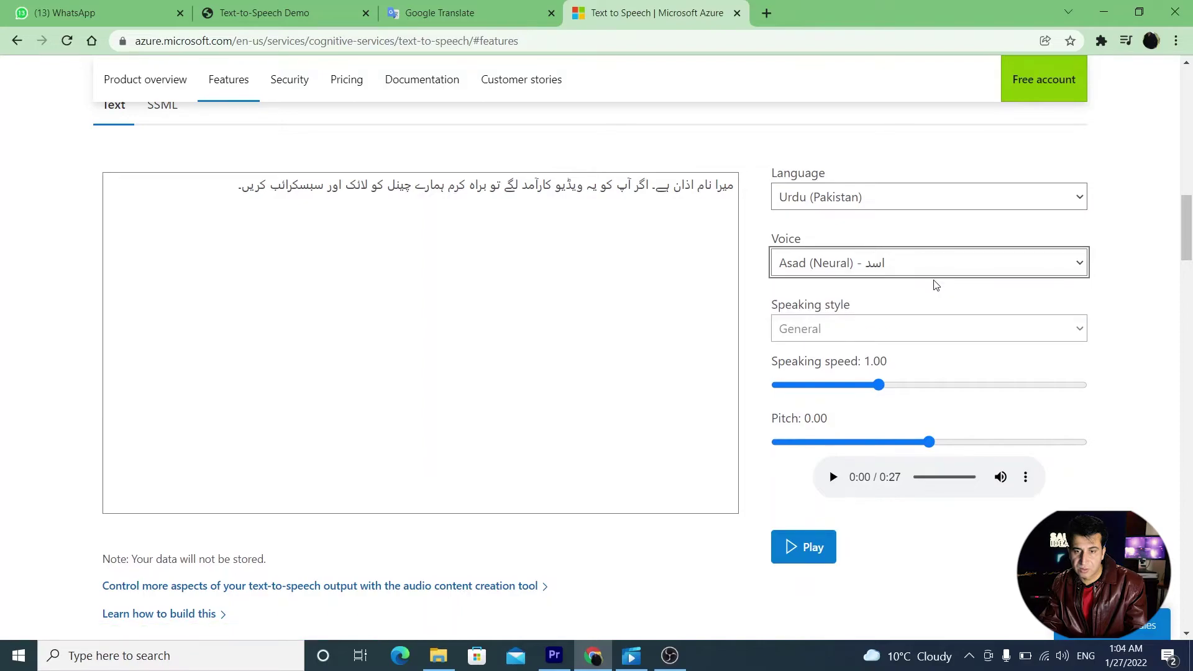
{"action": "left_click", "coordinate": [806, 551]}
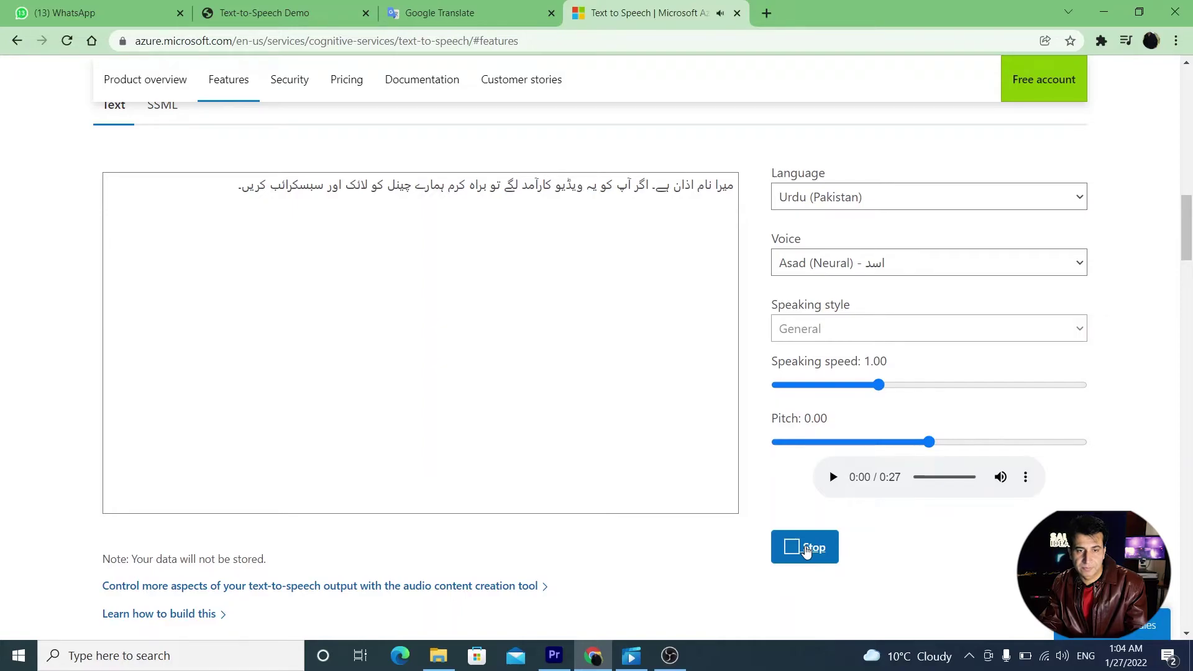
{"action": "left_click", "coordinate": [805, 551]}
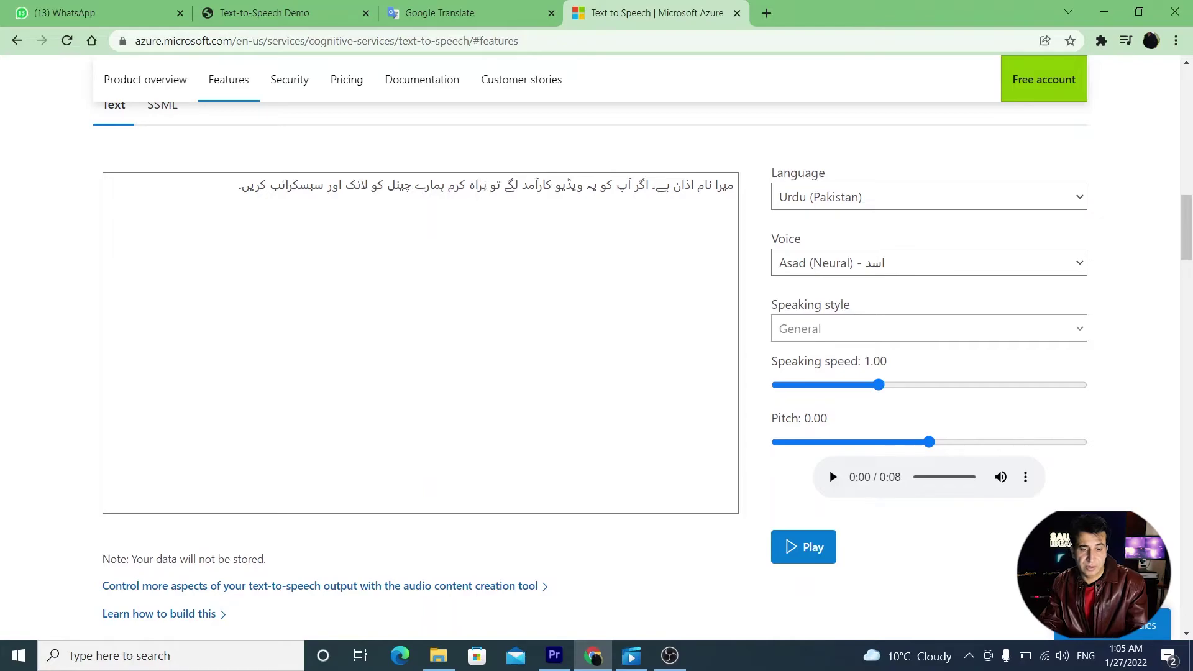
Replace "براہ کرم" with the English word "please" and "سبسکرائب" with "subscribe" in the Urdu text.
{"action": "left_click_drag", "start_coordinate": [483, 186], "coordinate": [447, 185]}
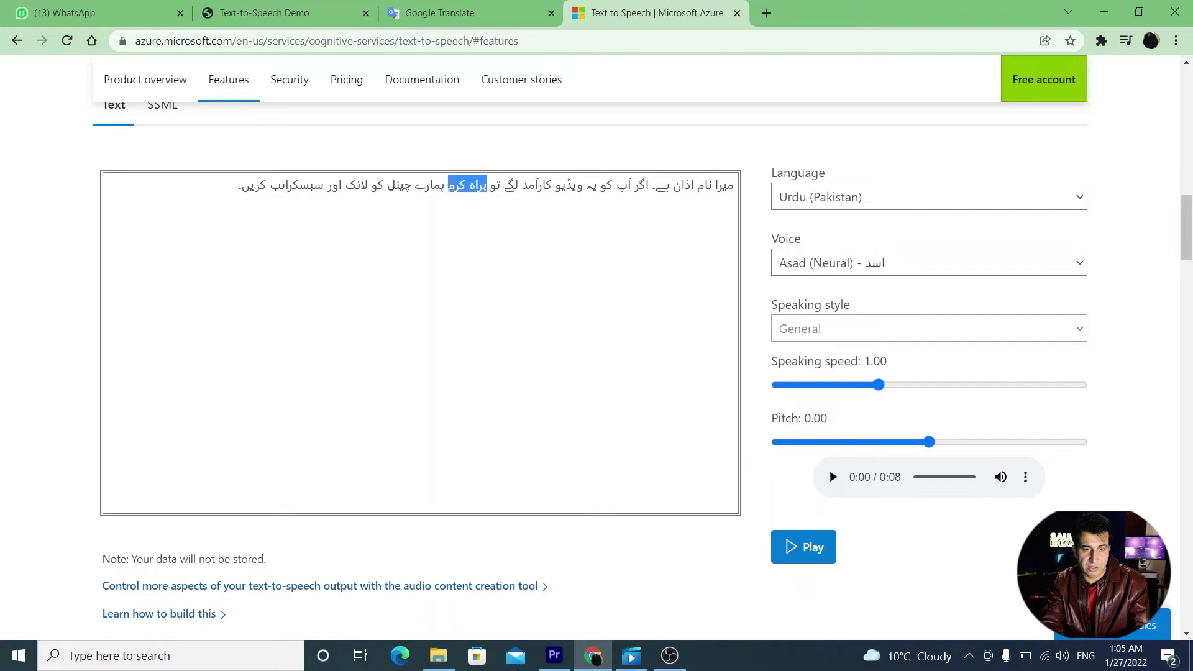
{"action": "type", "text": "please"}
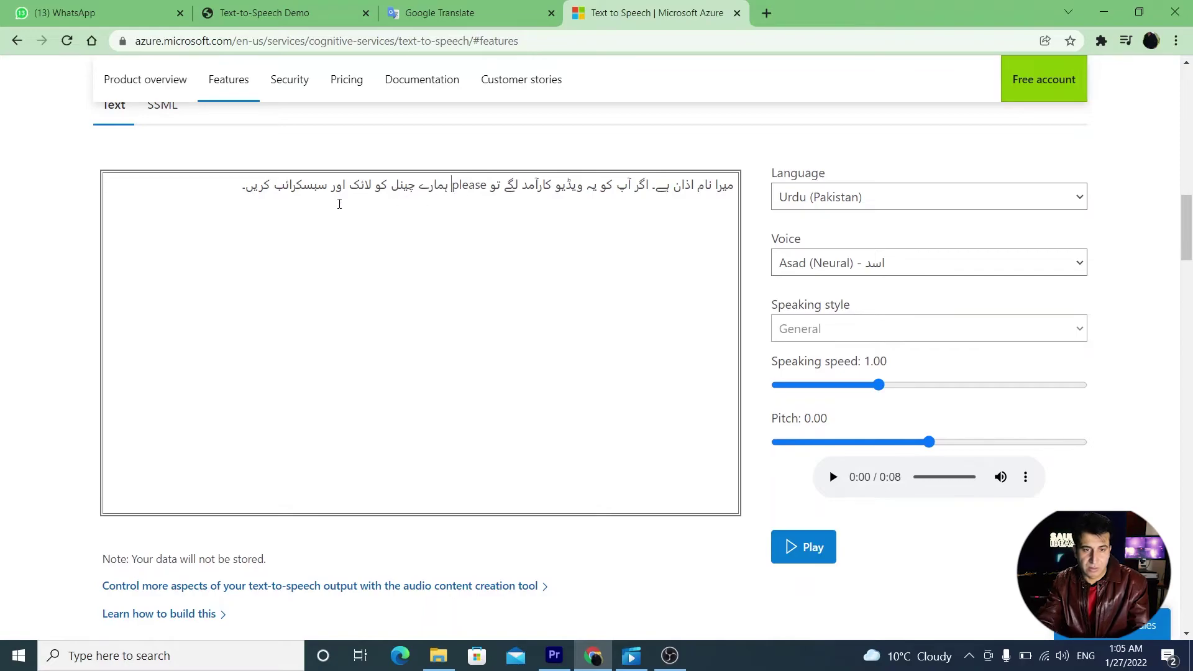
{"action": "double_click", "coordinate": [299, 185]}
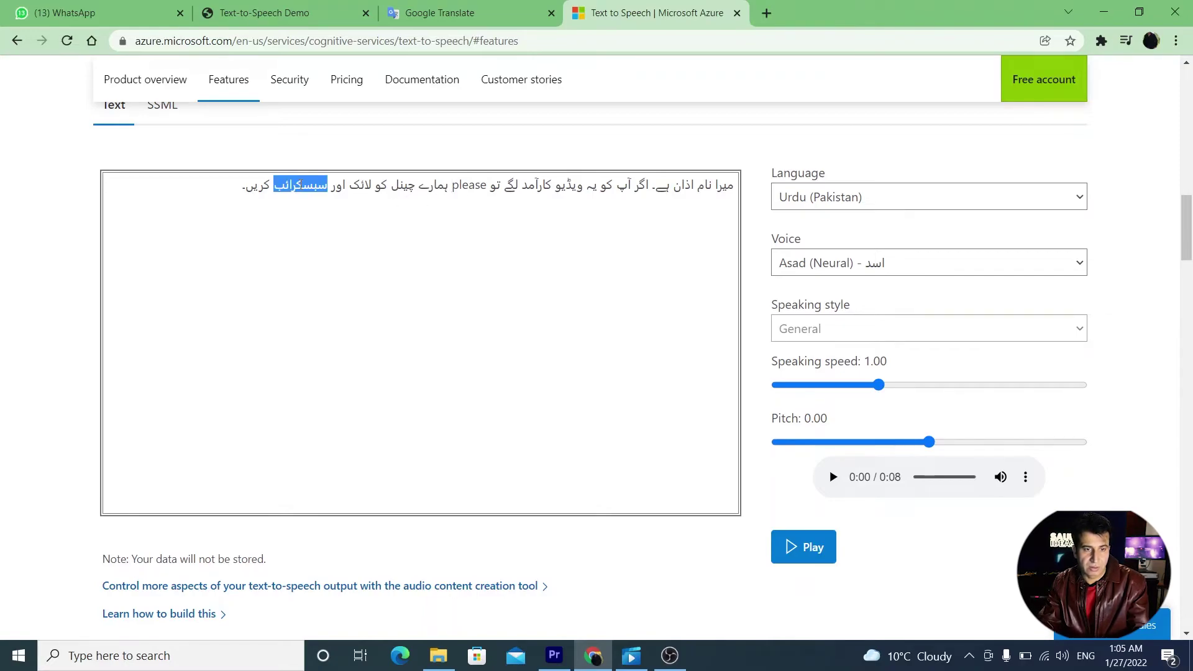
{"action": "type", "text": "subsrib"}
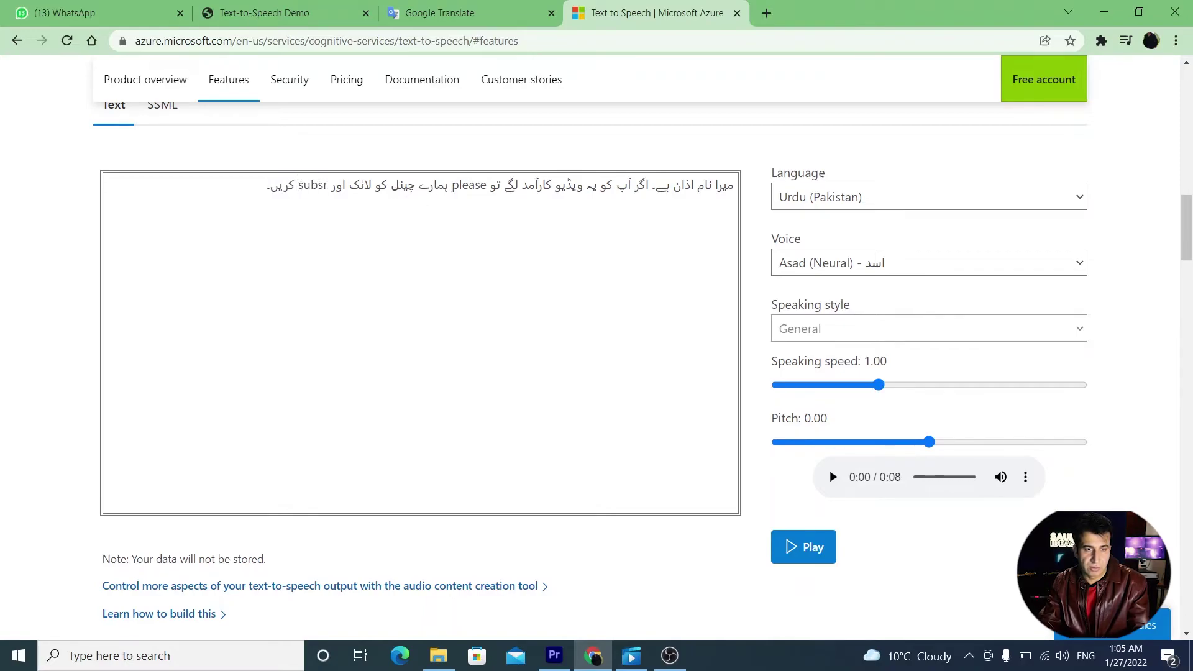
{"action": "key", "text": "Left"}
{"action": "key", "text": "Left"}
{"action": "key", "text": "Left"}
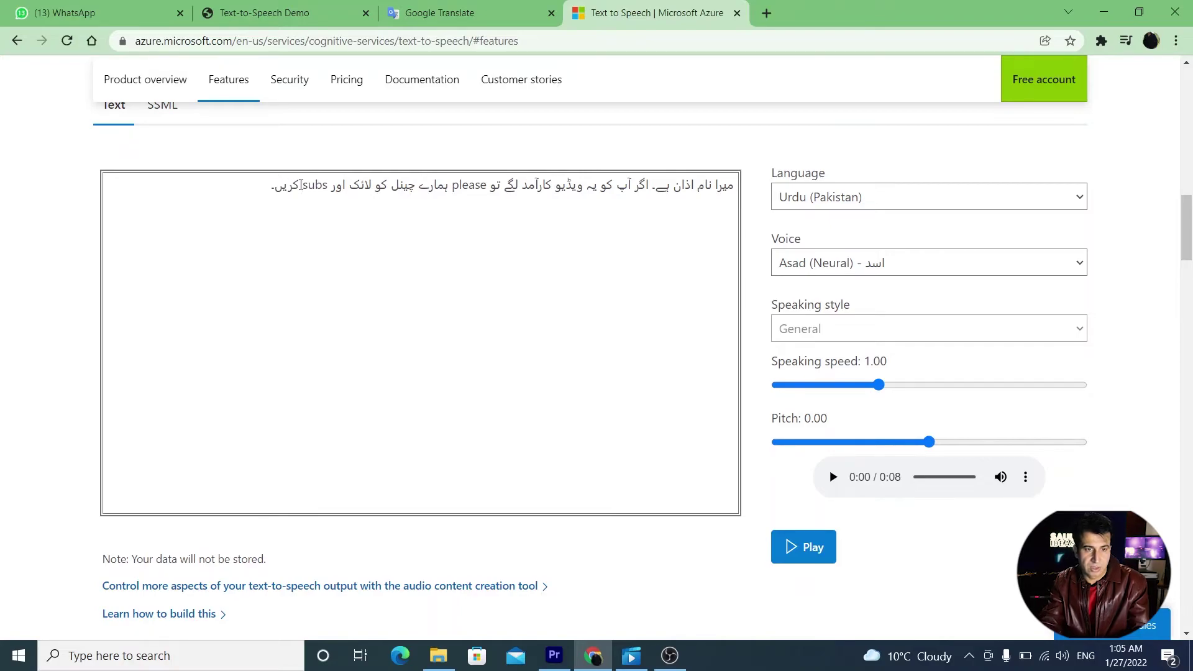
{"action": "type", "text": "cribe"}
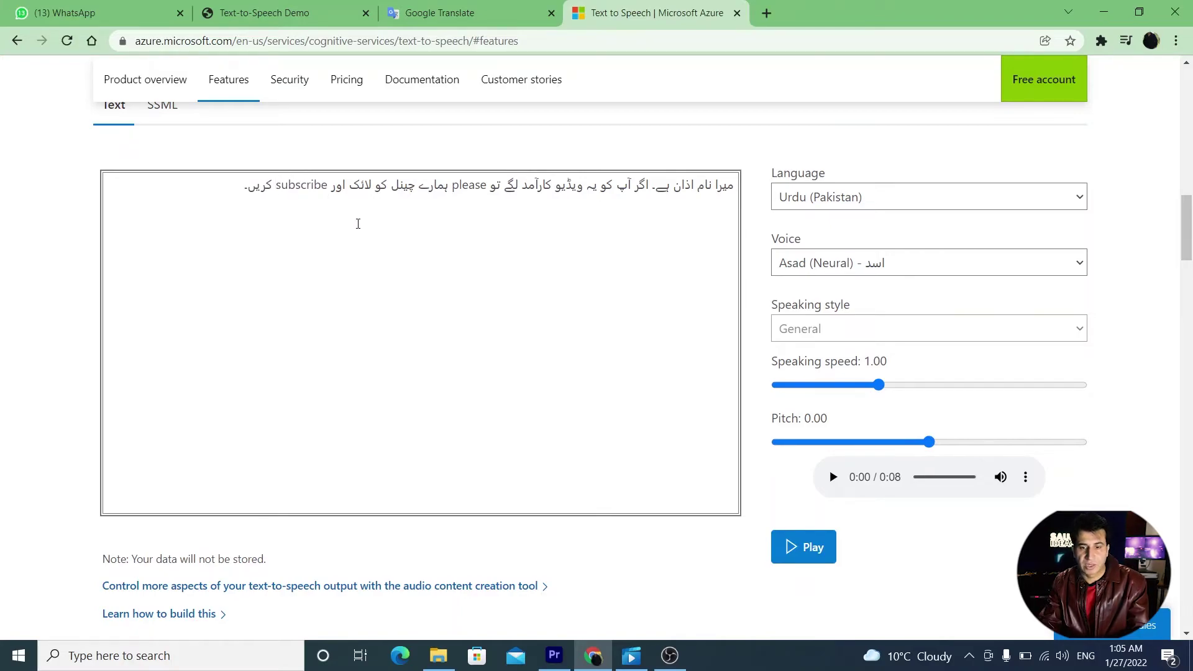
Play the revised text as speech with the Asad (Neural) voice and download the generated audio.
{"action": "left_click", "coordinate": [809, 546]}
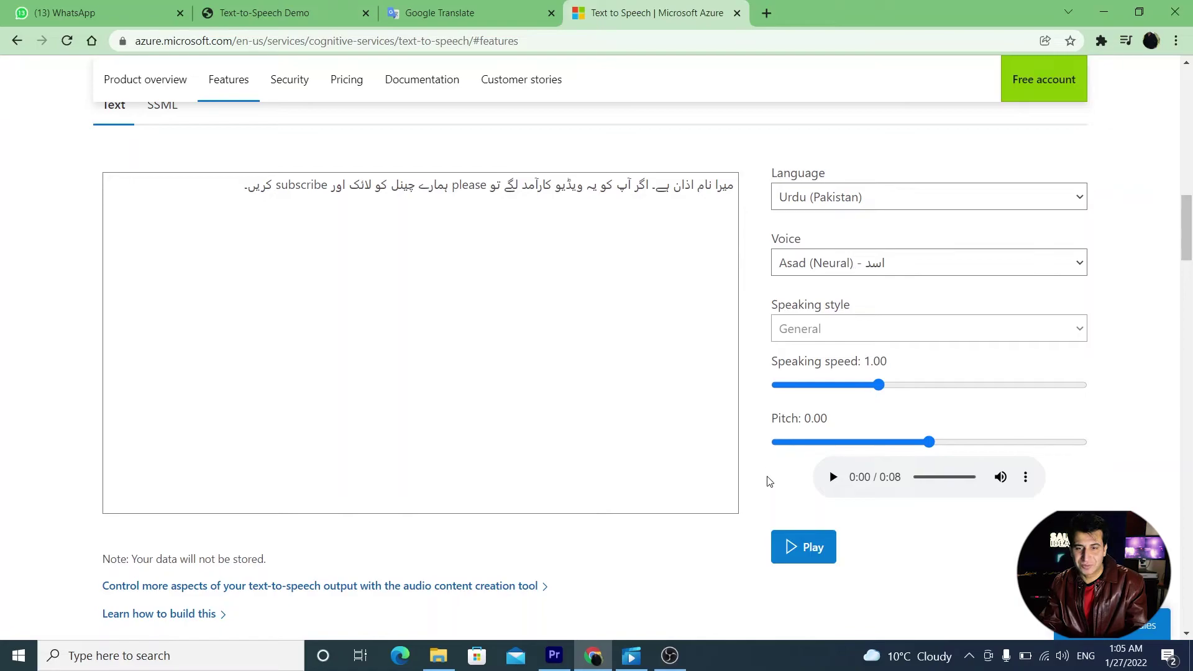
{"action": "scroll", "coordinate": [892, 556], "scroll_direction": "down", "scroll_amount": 1}
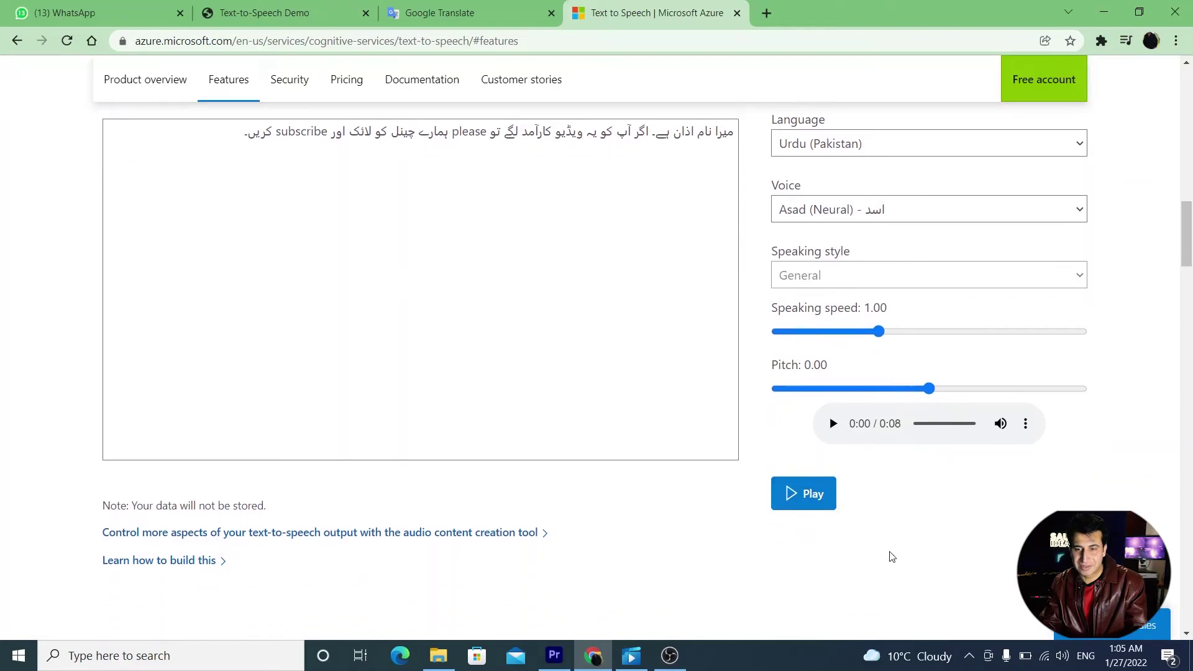
{"action": "left_click", "coordinate": [1031, 426]}
{"action": "left_click", "coordinate": [966, 379]}
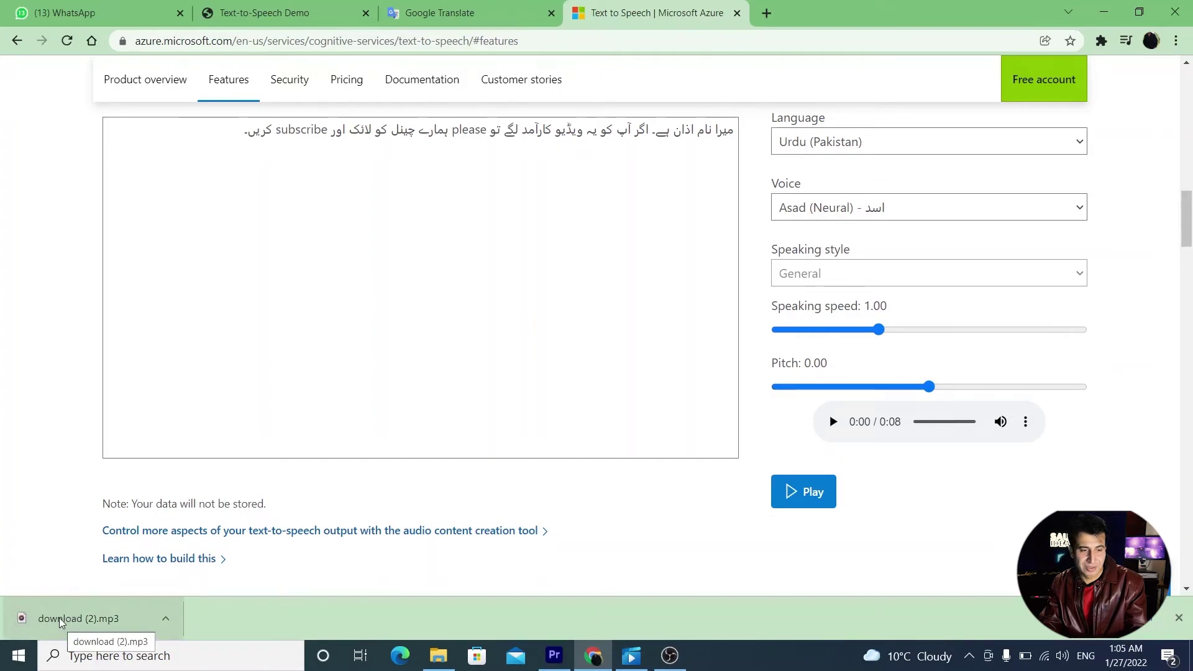
Open the downloaded file download (2).mp3 in the music player to listen to it, and close the player.
{"action": "left_click", "coordinate": [59, 617]}
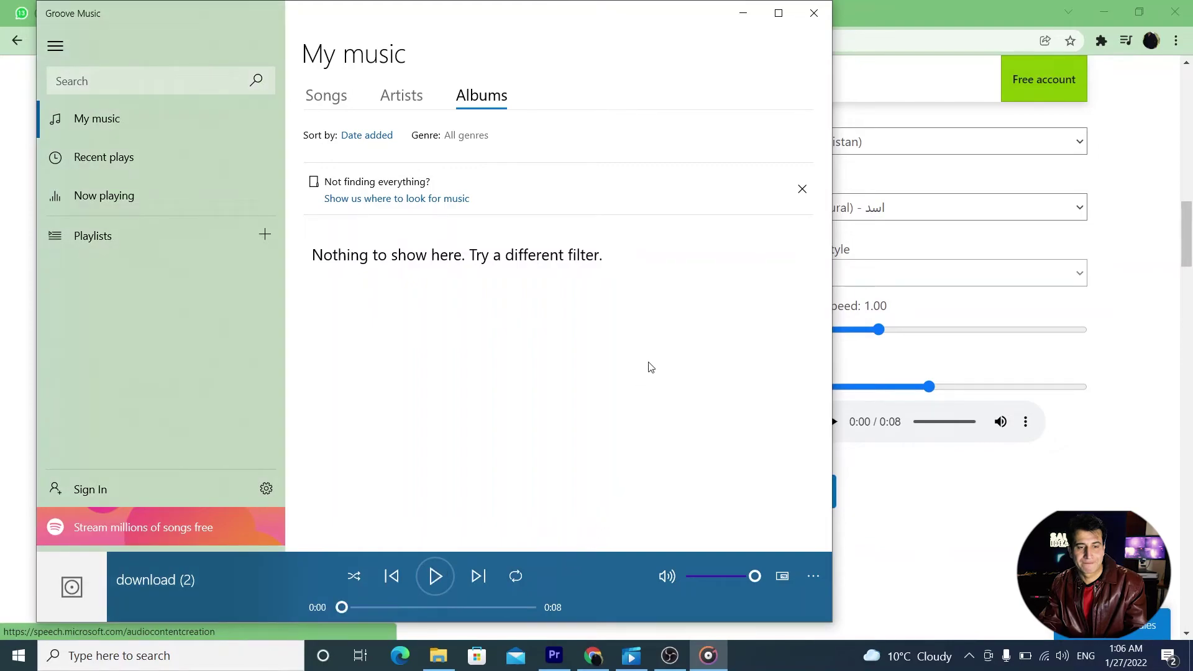
{"action": "left_click", "coordinate": [814, 13]}
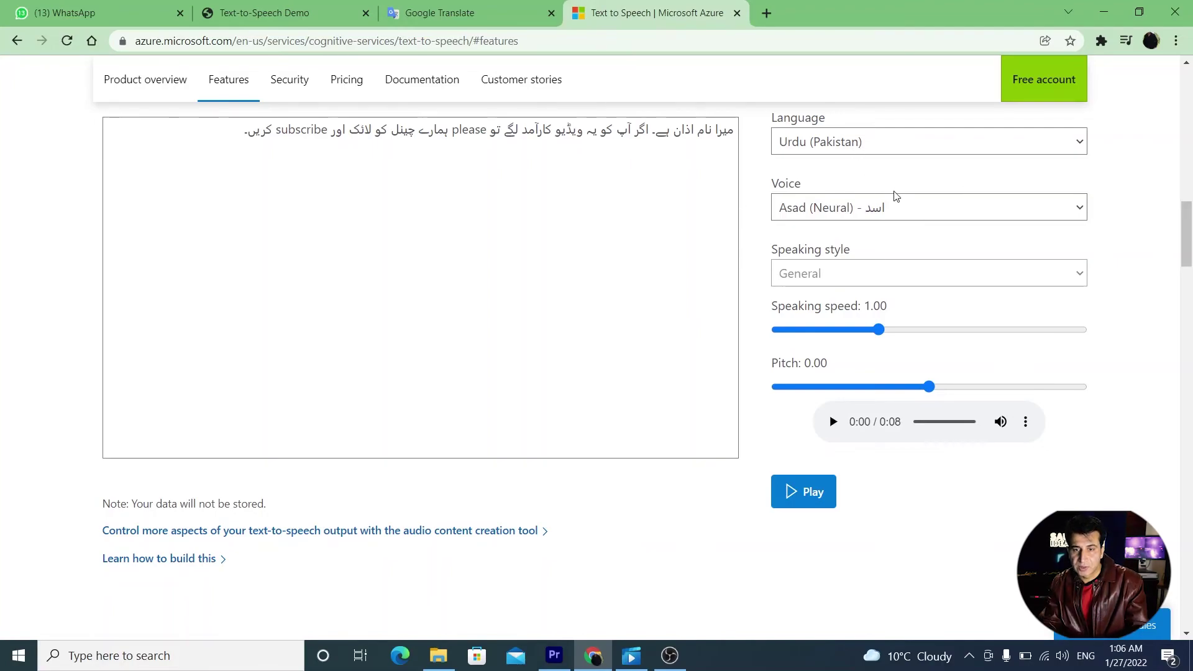
Switch the voice to Uzma (Neural), play the same text as speech and stop the playback.
{"action": "left_click", "coordinate": [925, 211]}
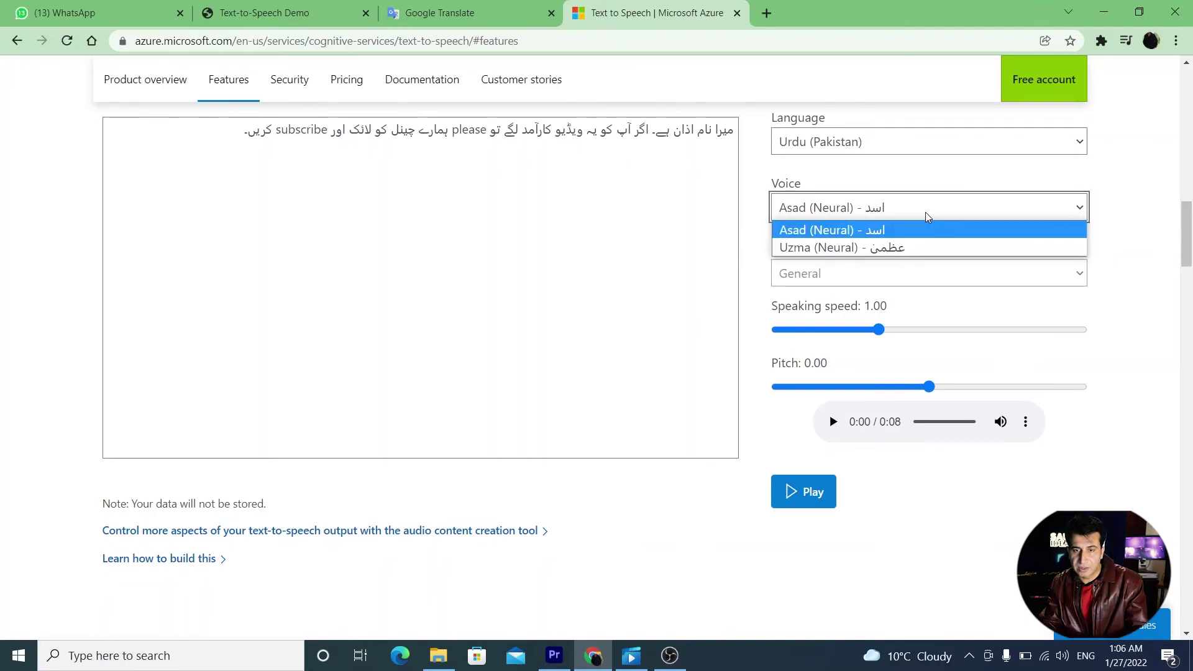
{"action": "left_click", "coordinate": [925, 247]}
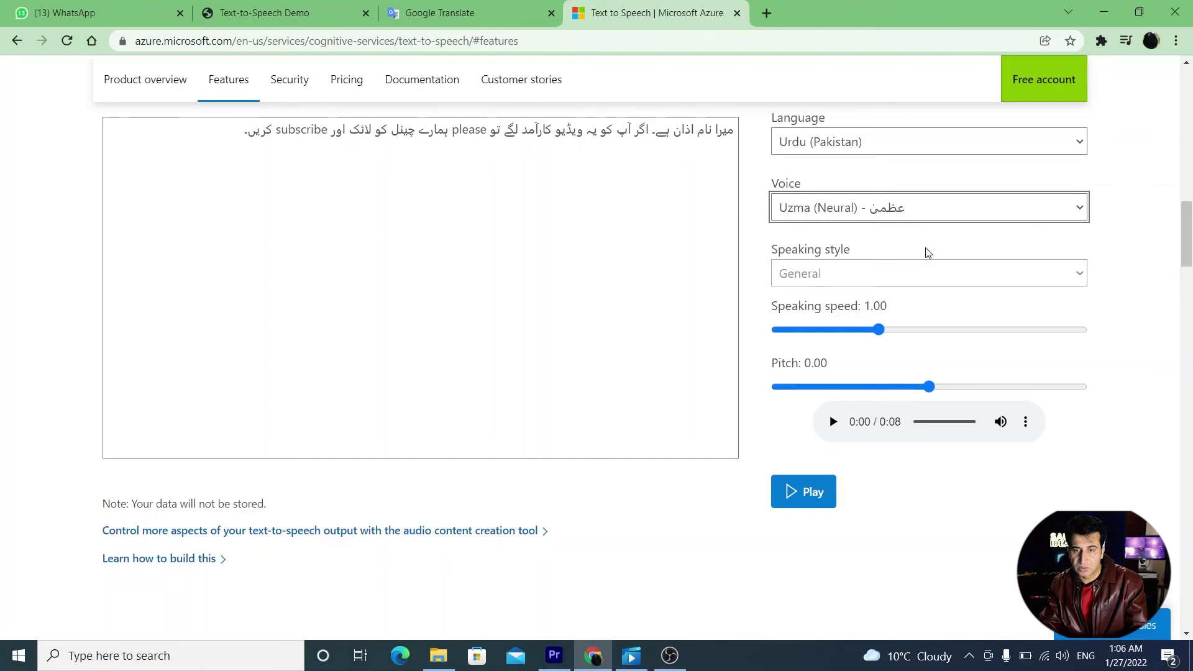
{"action": "left_click", "coordinate": [808, 497]}
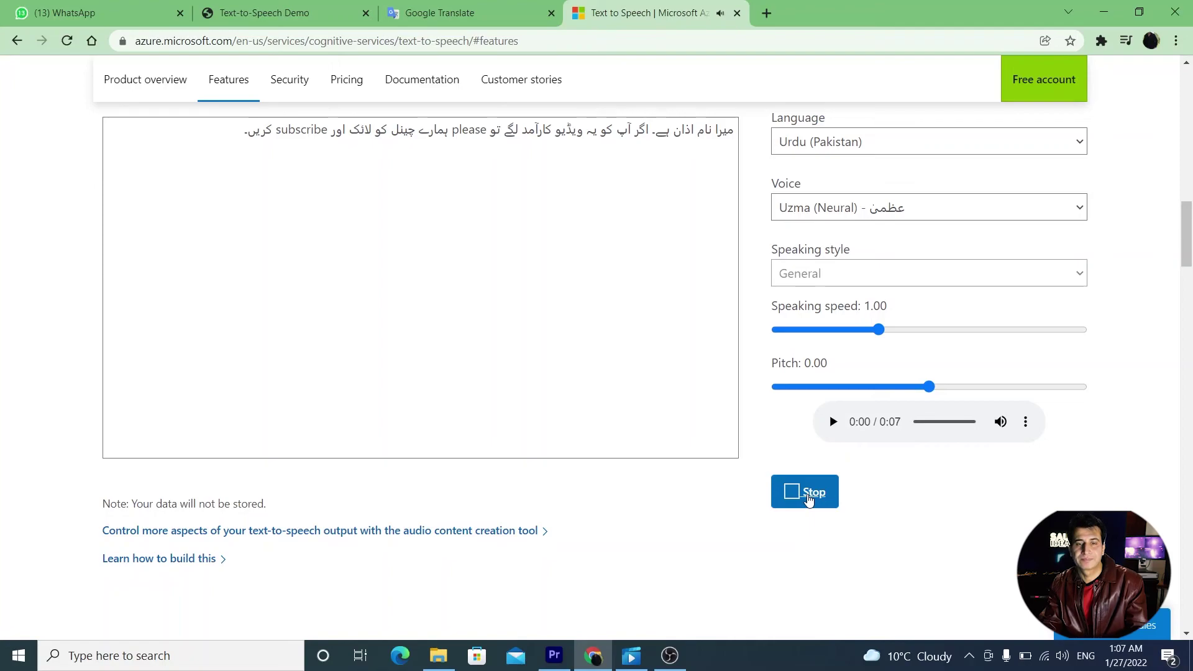
{"action": "left_click", "coordinate": [808, 494]}
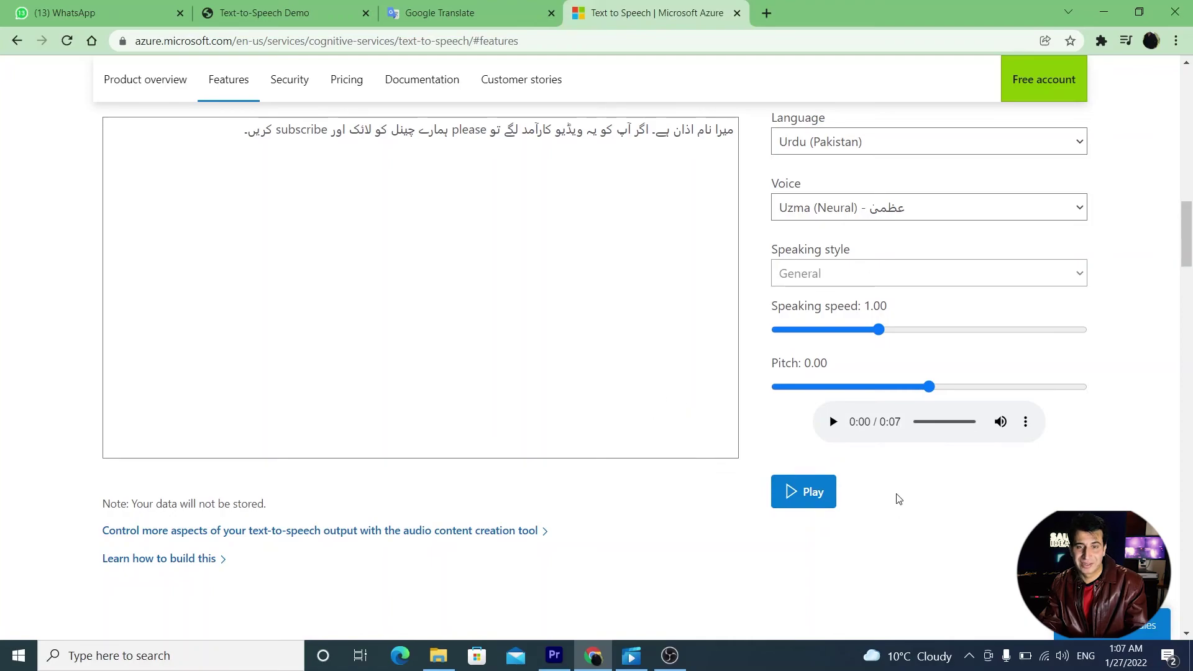
Show the download and playback speed options for the Uzma audio and dismiss them without choosing one.
{"action": "left_click", "coordinate": [1030, 422]}
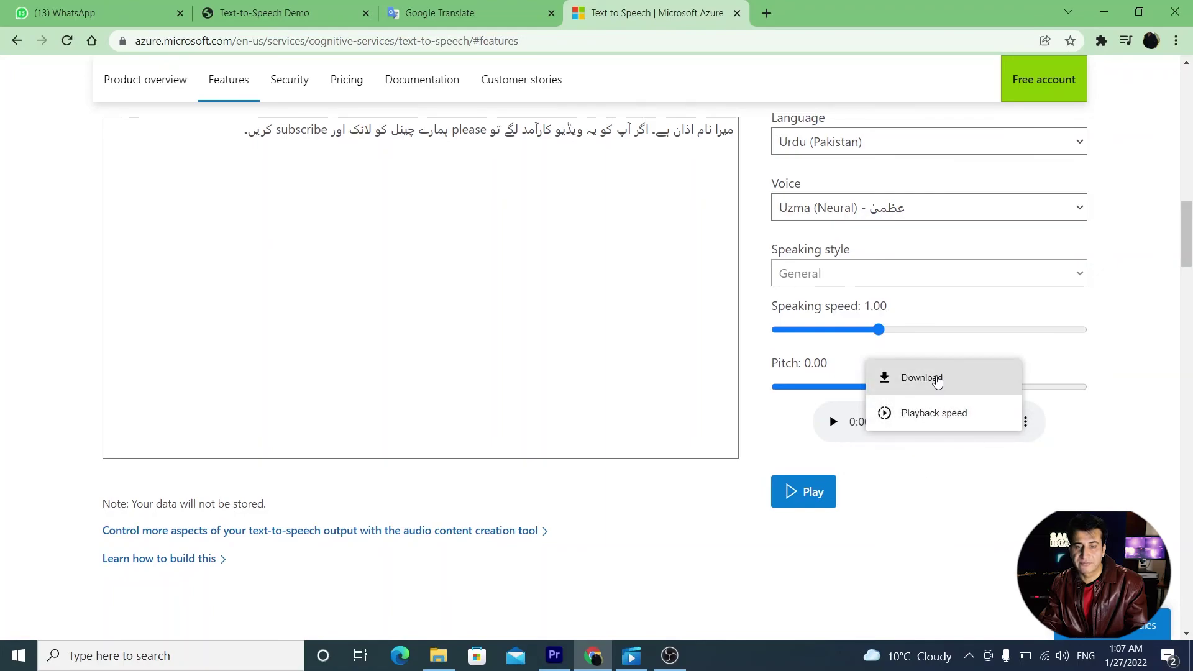
{"action": "left_click", "coordinate": [728, 399]}
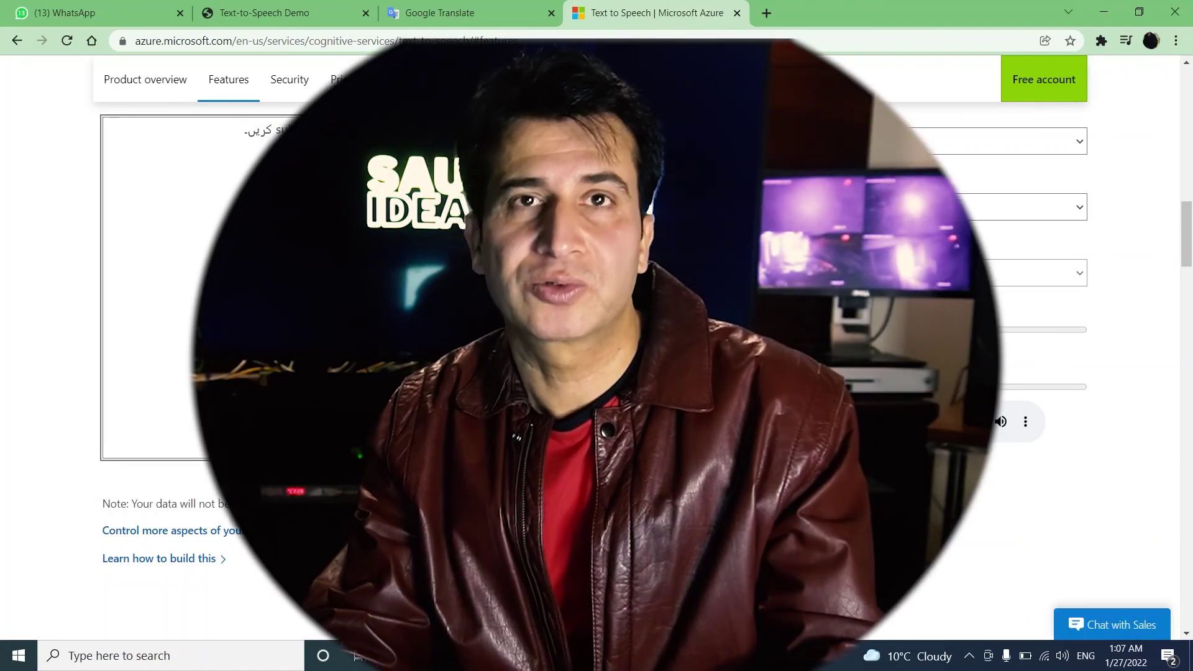